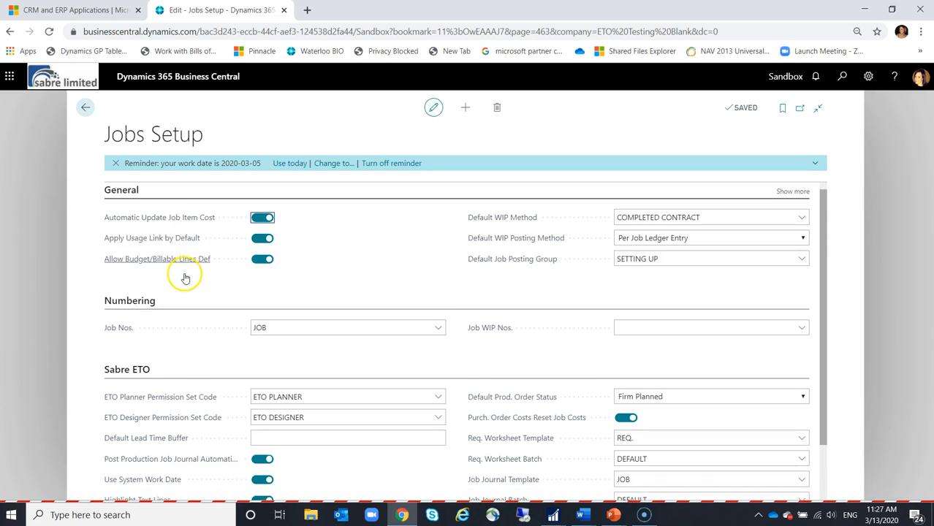
- Examine the ETO planner and designer permission set codes in the Sabre ETO section of Jobs Setup
{"action": "scroll", "coordinate": [184, 281], "scroll_direction": "down", "scroll_amount": 1}
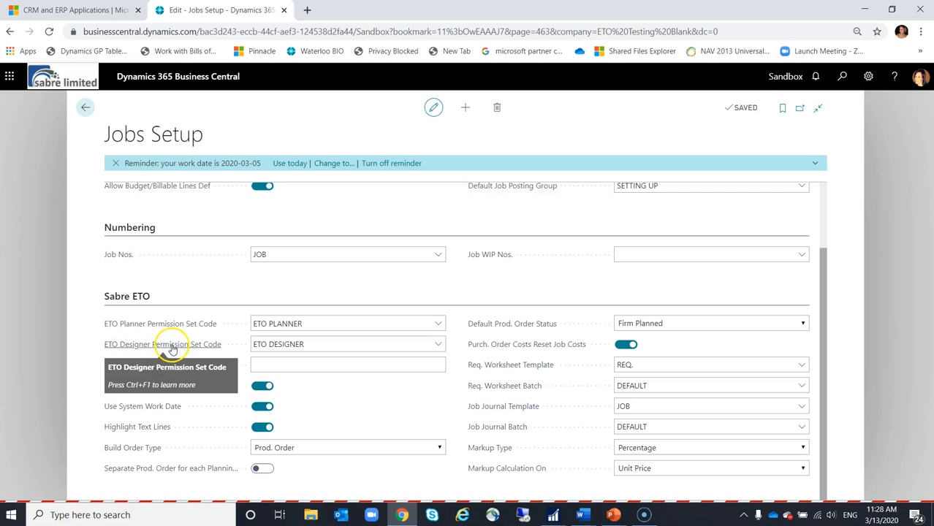
{"action": "left_click", "coordinate": [265, 349]}
{"action": "left_click", "coordinate": [308, 324]}
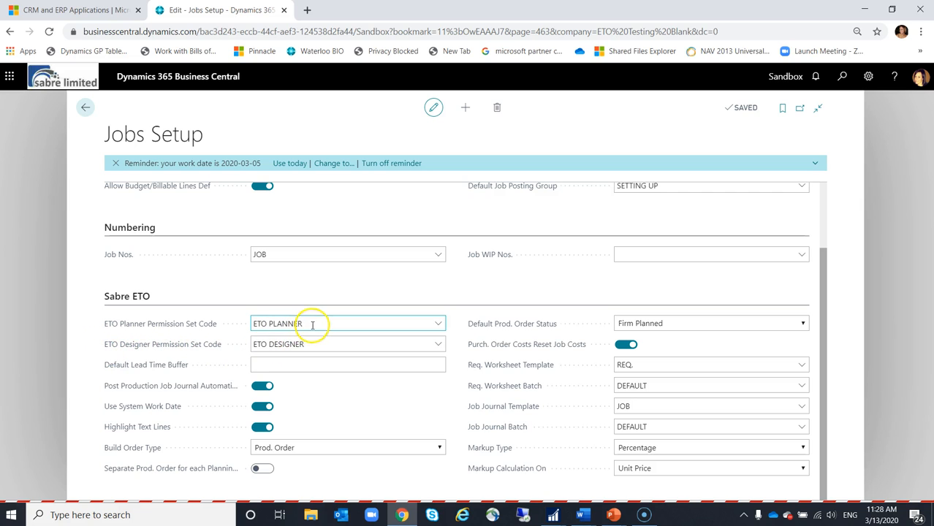
{"action": "left_click", "coordinate": [311, 341]}
{"action": "left_click", "coordinate": [312, 328]}
{"action": "left_click", "coordinate": [313, 342]}
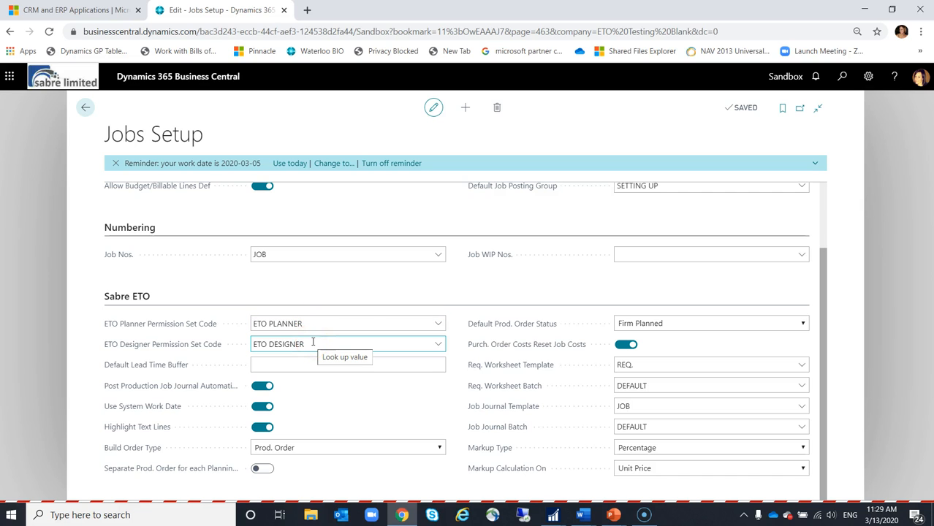
{"action": "left_click", "coordinate": [310, 324]}
{"action": "left_click", "coordinate": [312, 344]}
{"action": "left_click", "coordinate": [309, 326]}
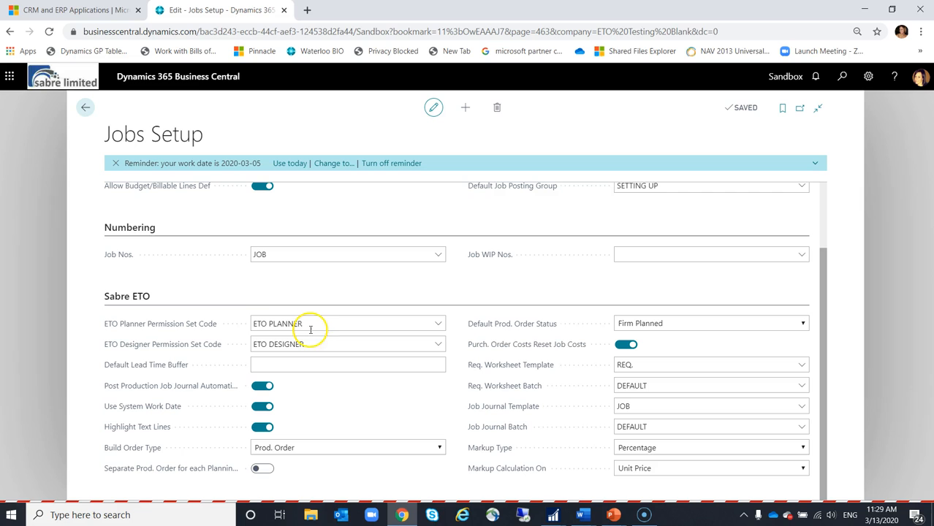
{"action": "left_click", "coordinate": [256, 342]}
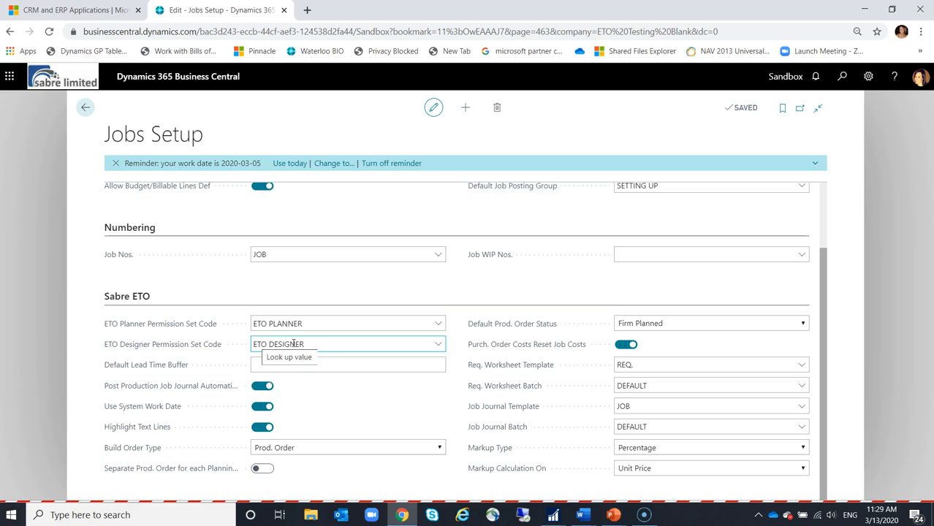
{"action": "left_click", "coordinate": [297, 341]}
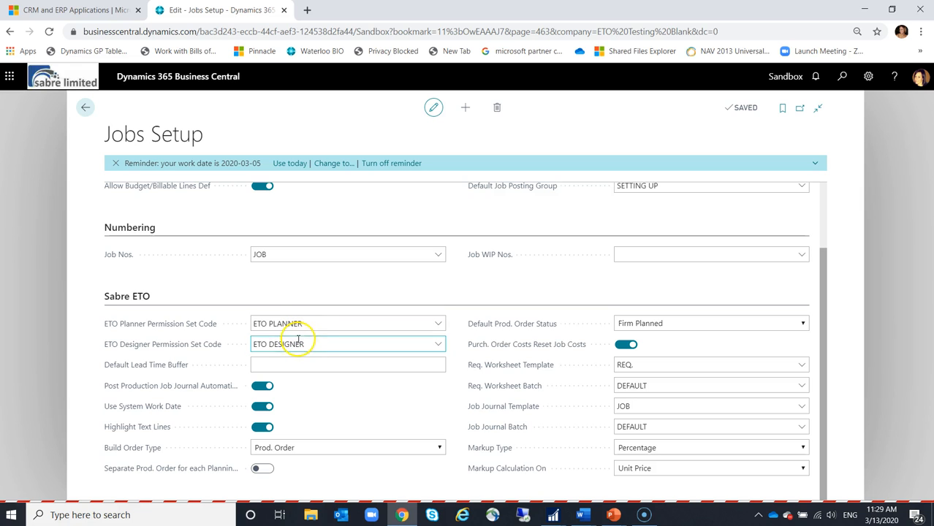
- Search for "permission" and open the Permission Sets page
{"action": "left_click", "coordinate": [843, 76]}
{"action": "type", "text": "permission"}
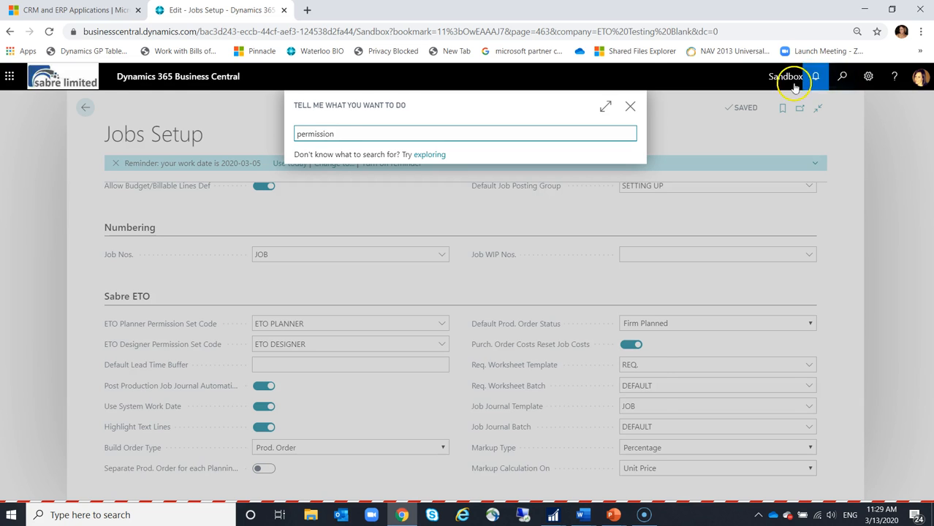
{"action": "left_click", "coordinate": [361, 184]}
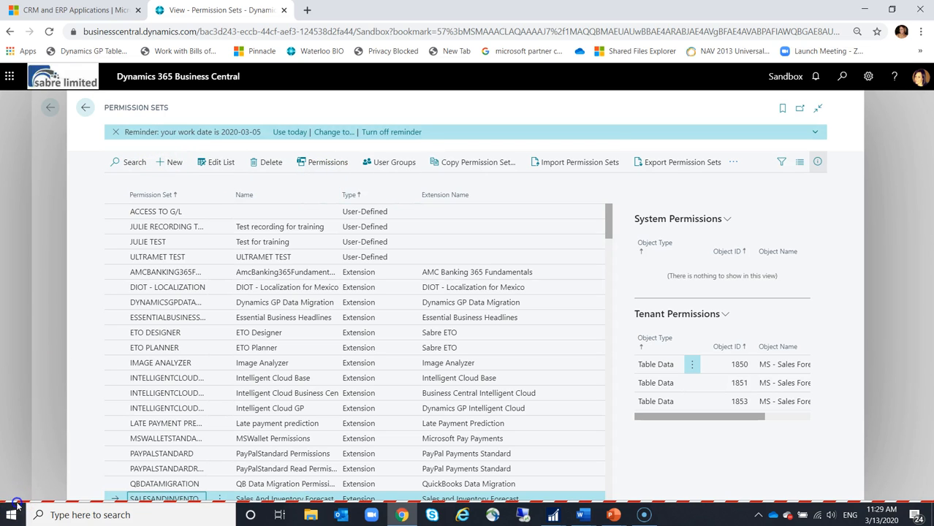
- Start a new user-defined permission set in the list and discard the blank line
{"action": "left_click", "coordinate": [172, 163]}
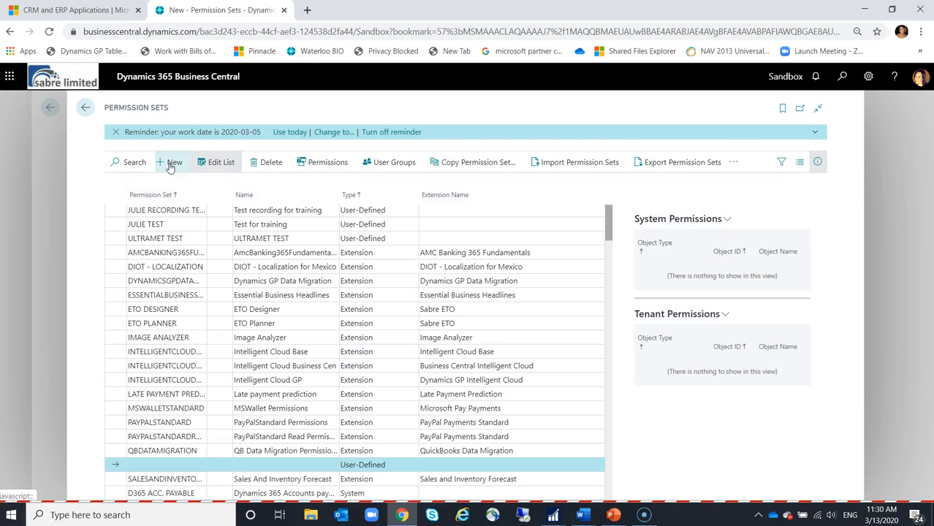
{"action": "left_click", "coordinate": [162, 464]}
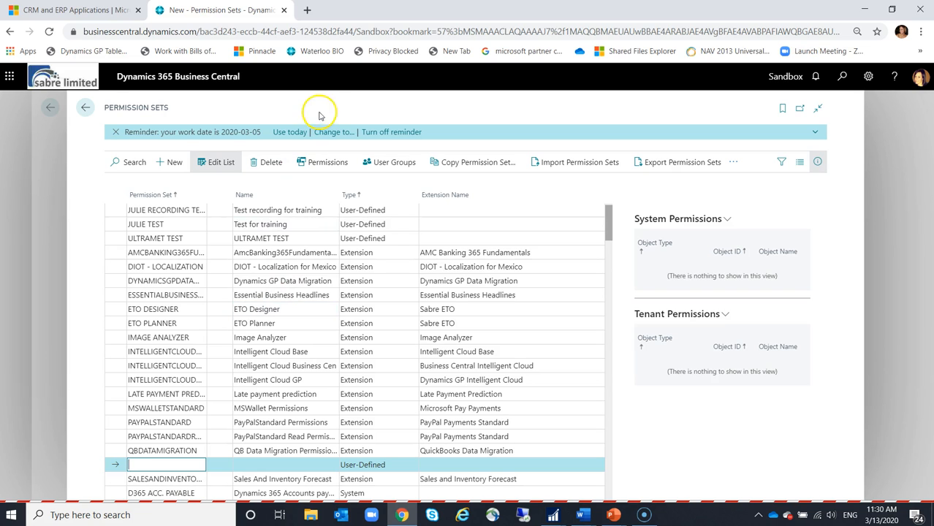
{"action": "key", "text": "Escape"}
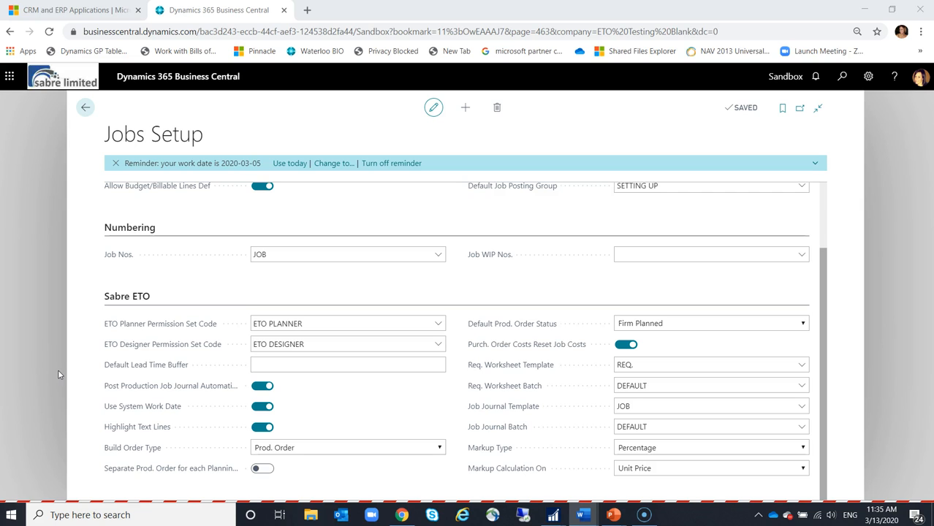
- Set the Default Lead Time Buffer in the Sabre ETO section to 1D
{"action": "left_click", "coordinate": [258, 363]}
{"action": "type", "text": "1D"}
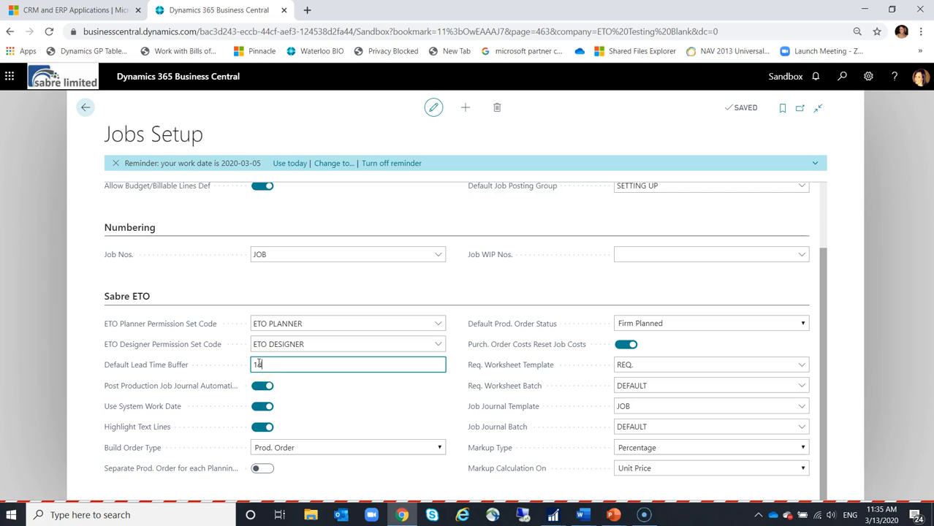
{"action": "key", "text": "Tab"}
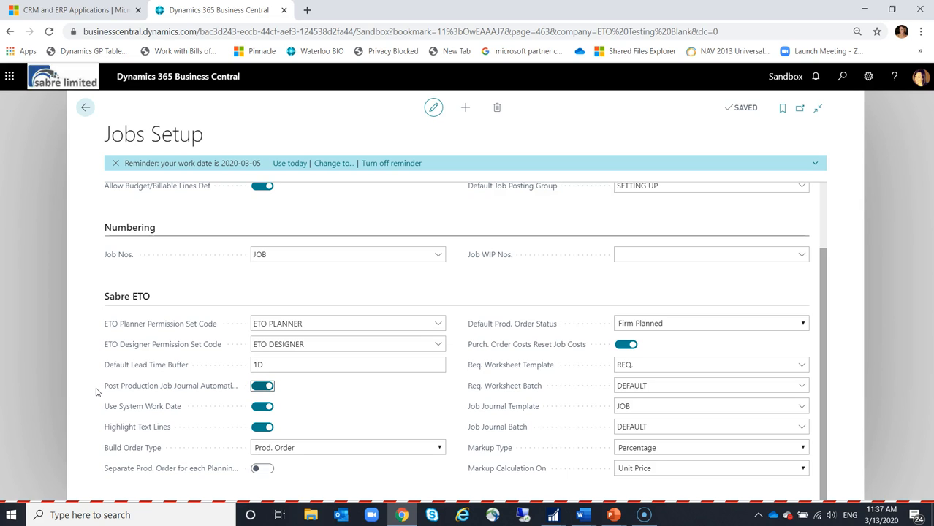
- Toggle automatic production job journal posting off and on, and switch Build Order Type to Assembly and back to Prod. Order
{"action": "left_click", "coordinate": [262, 389]}
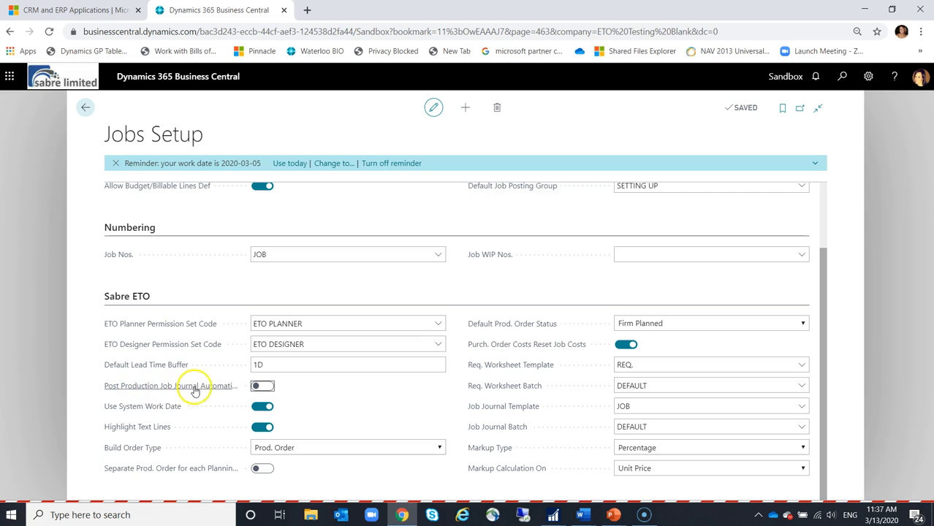
{"action": "left_click", "coordinate": [264, 387]}
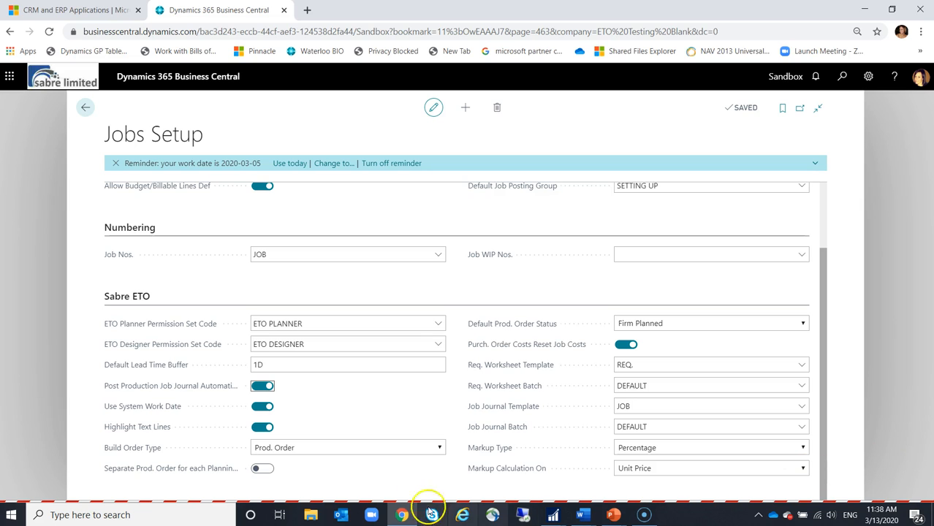
{"action": "left_click", "coordinate": [441, 449]}
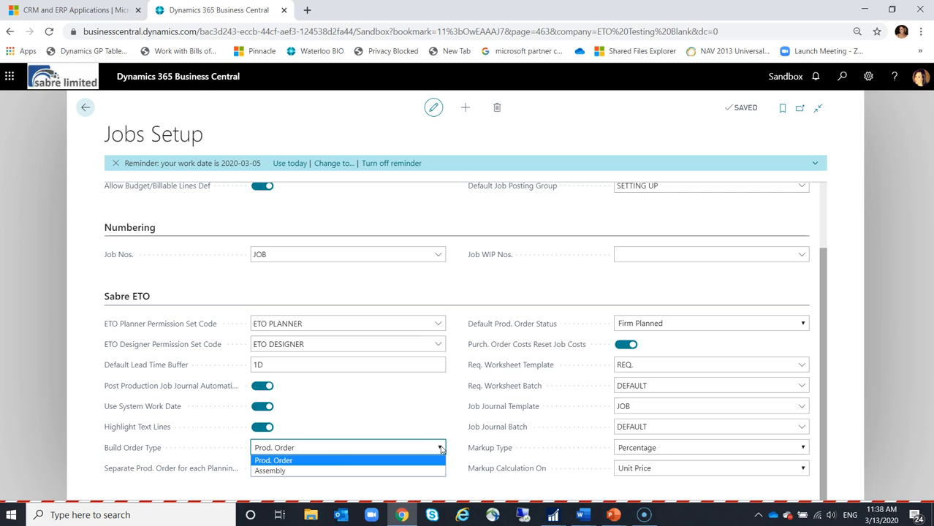
{"action": "left_click", "coordinate": [316, 462]}
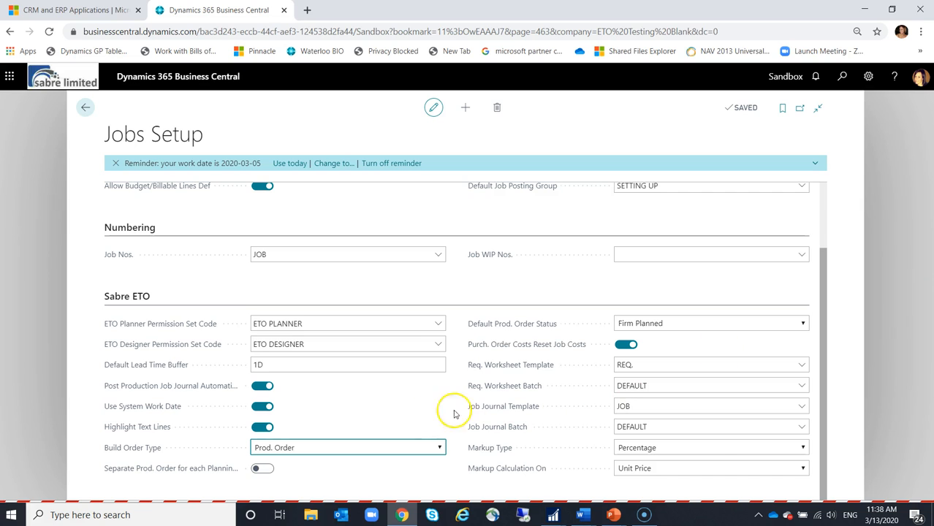
{"action": "left_click", "coordinate": [438, 447]}
{"action": "left_click", "coordinate": [417, 471]}
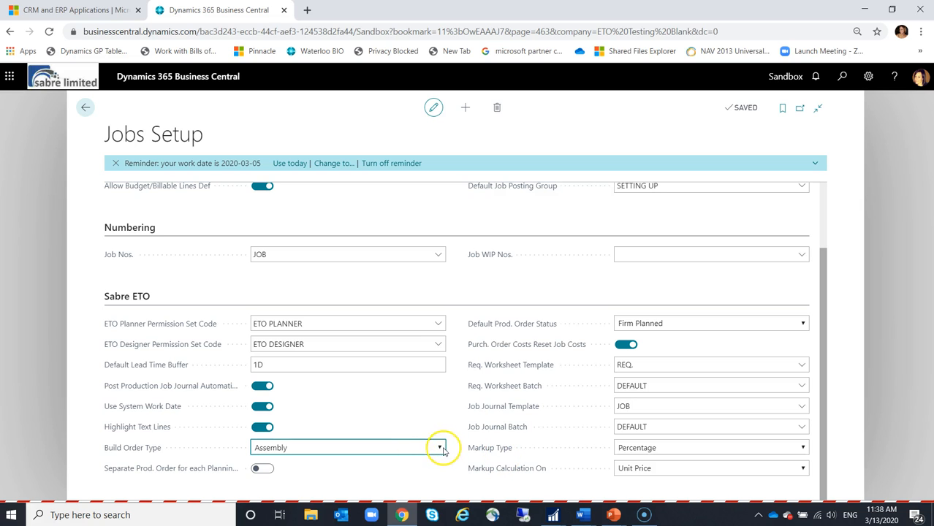
{"action": "left_click", "coordinate": [442, 448]}
{"action": "left_click", "coordinate": [380, 458]}
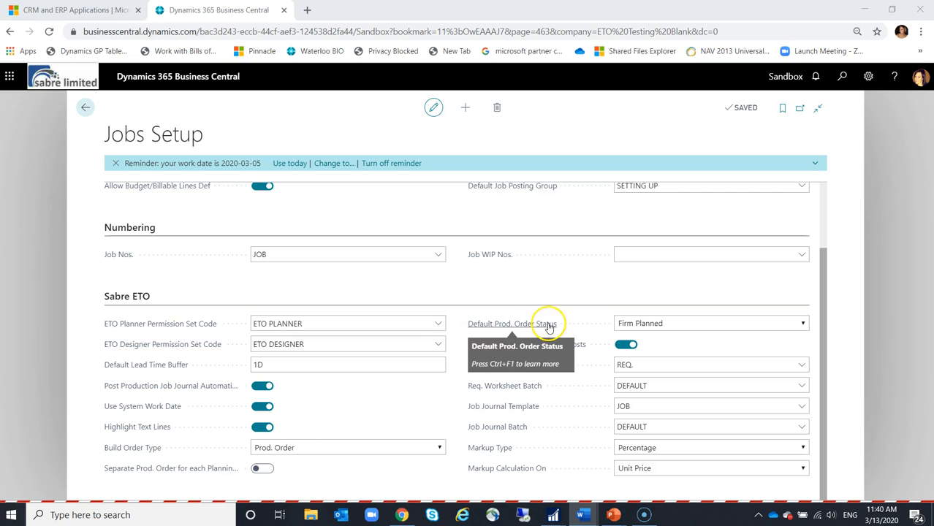
- Review the Default Prod. Order Status, Req. Worksheet Template and Job Journal Template settings, keeping Firm Planned as the order status
{"action": "left_click", "coordinate": [805, 324]}
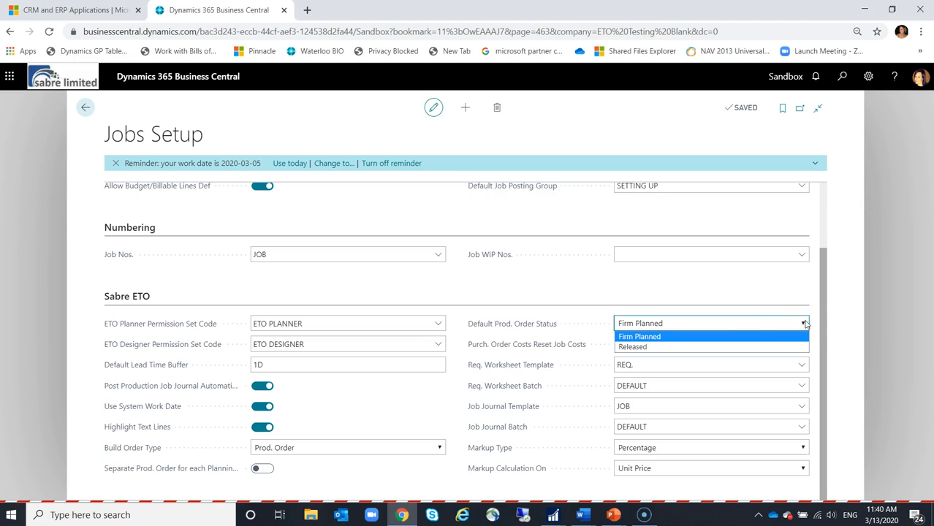
{"action": "left_click", "coordinate": [699, 338]}
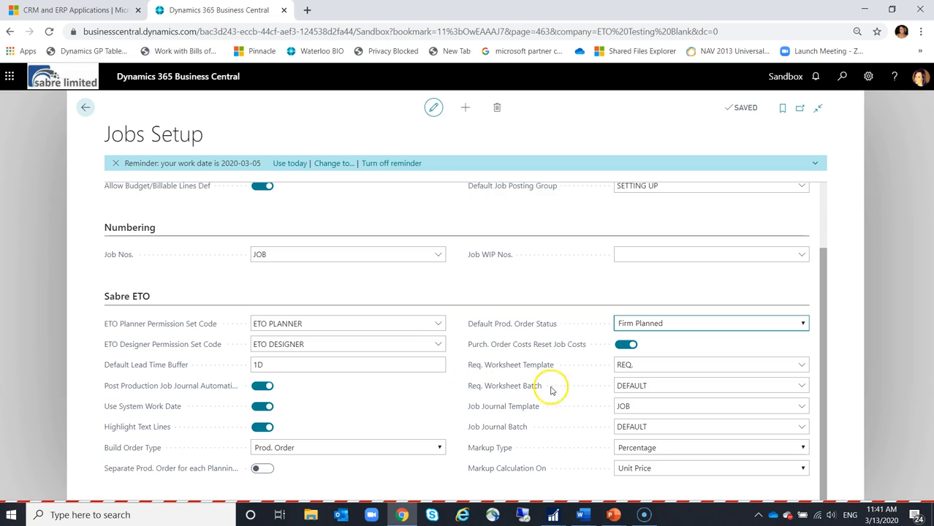
{"action": "left_click", "coordinate": [802, 369]}
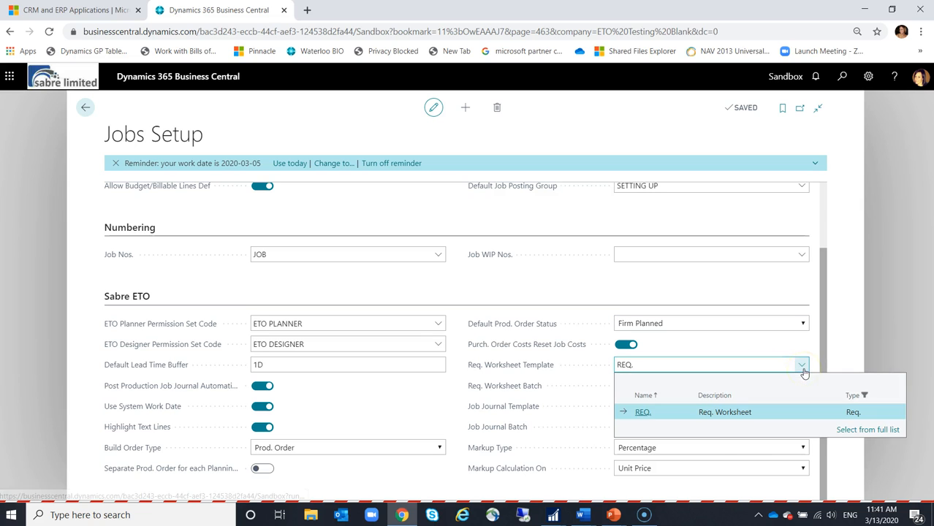
{"action": "left_click", "coordinate": [783, 410]}
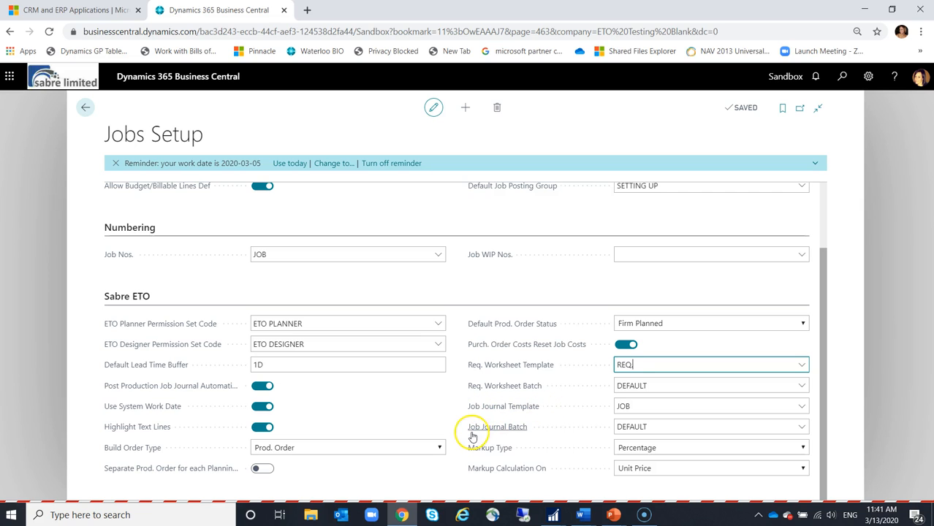
{"action": "left_click", "coordinate": [783, 411]}
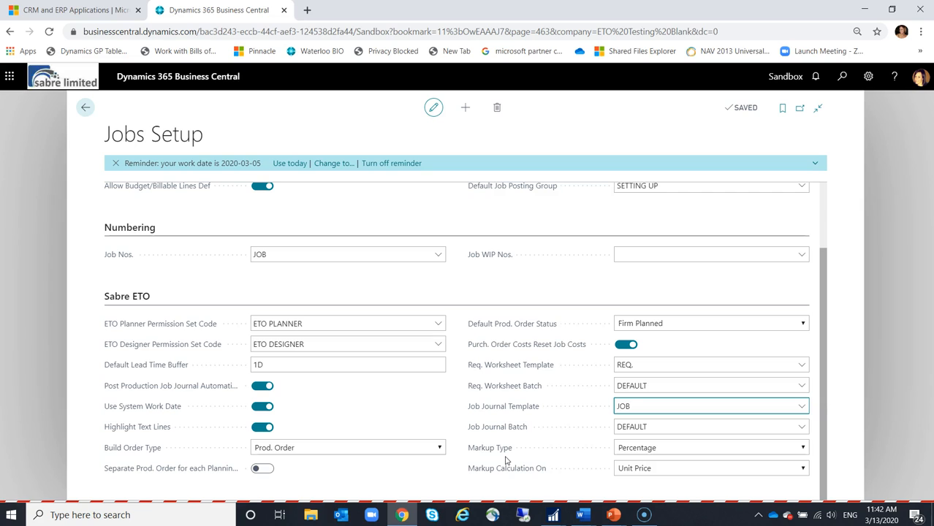
- Review the available options for Markup Type and Markup Calculation On without choosing a different one
{"action": "left_click", "coordinate": [804, 449]}
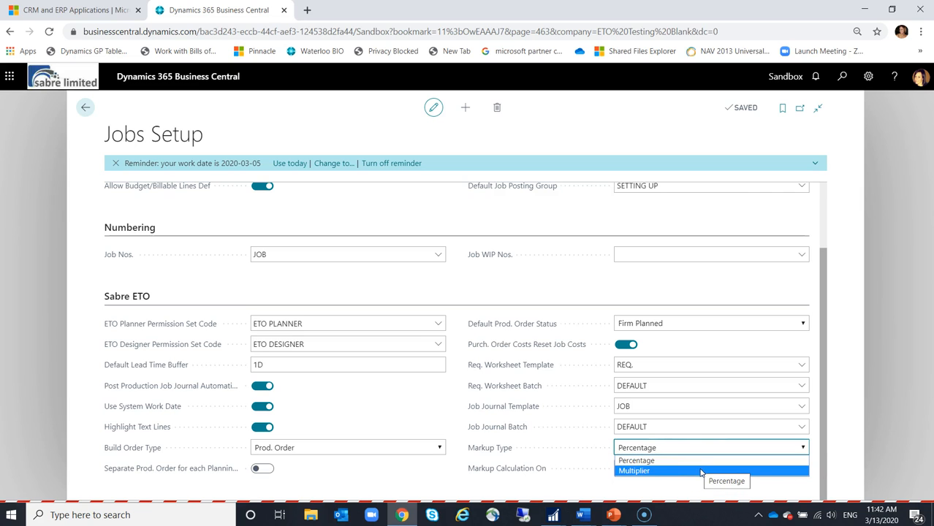
{"action": "left_click", "coordinate": [476, 478]}
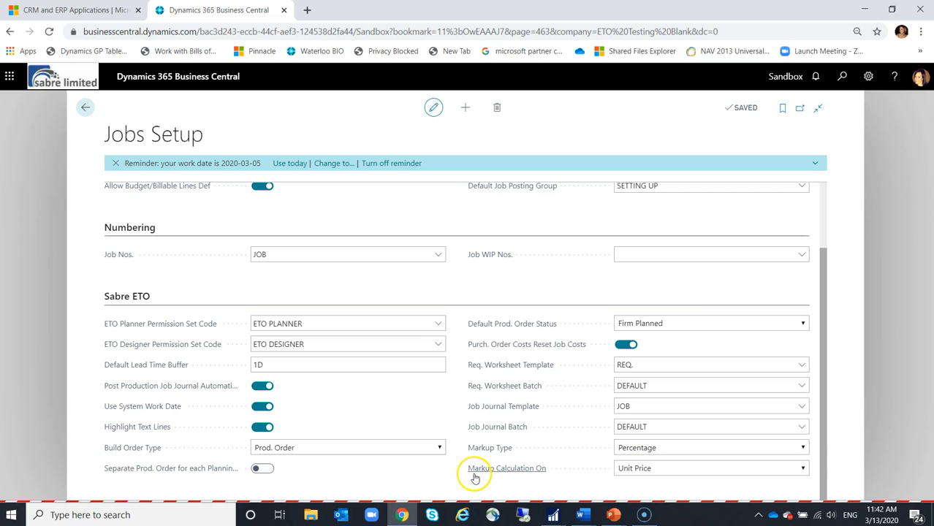
{"action": "left_click", "coordinate": [803, 470]}
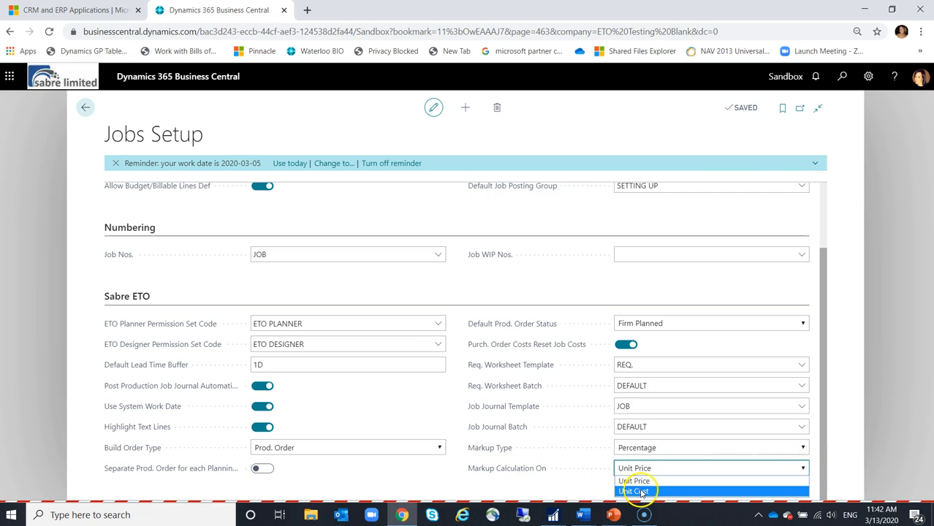
{"action": "left_click", "coordinate": [523, 490]}
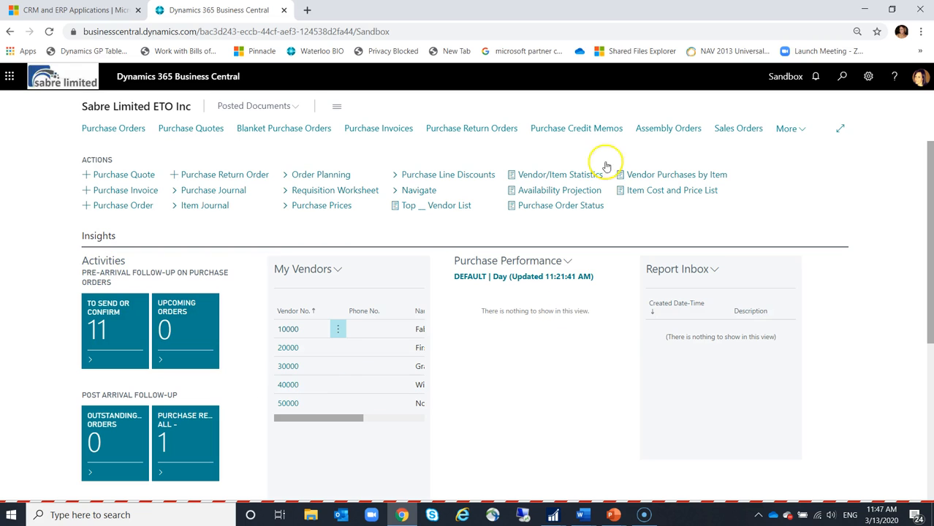
- Search for the Company Information page and open its Sabre user fields setup
{"action": "left_click", "coordinate": [846, 80]}
{"action": "type", "text": "co"}
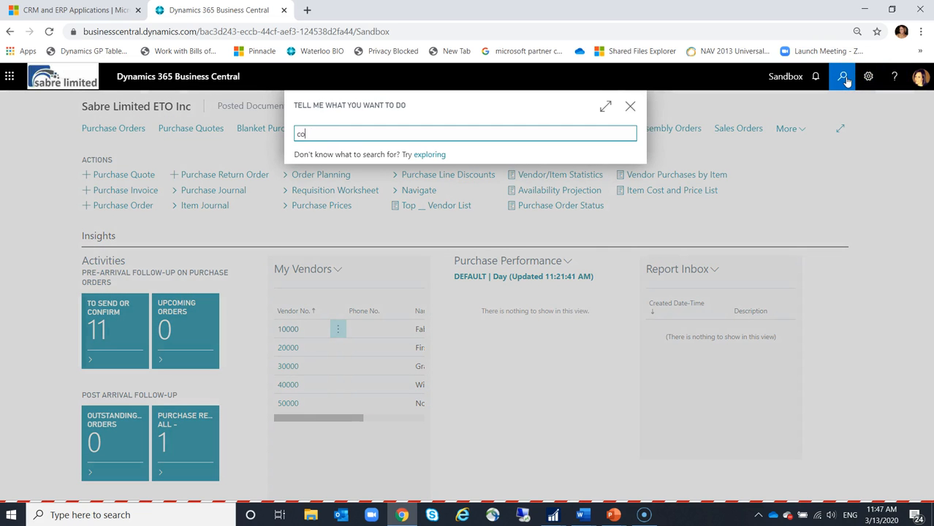
{"action": "type", "text": "mpany in"}
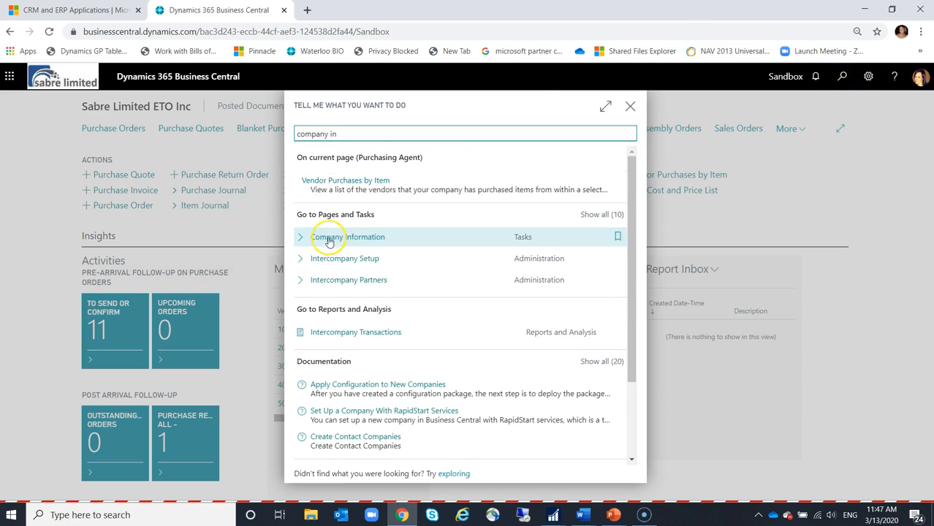
{"action": "left_click", "coordinate": [372, 240]}
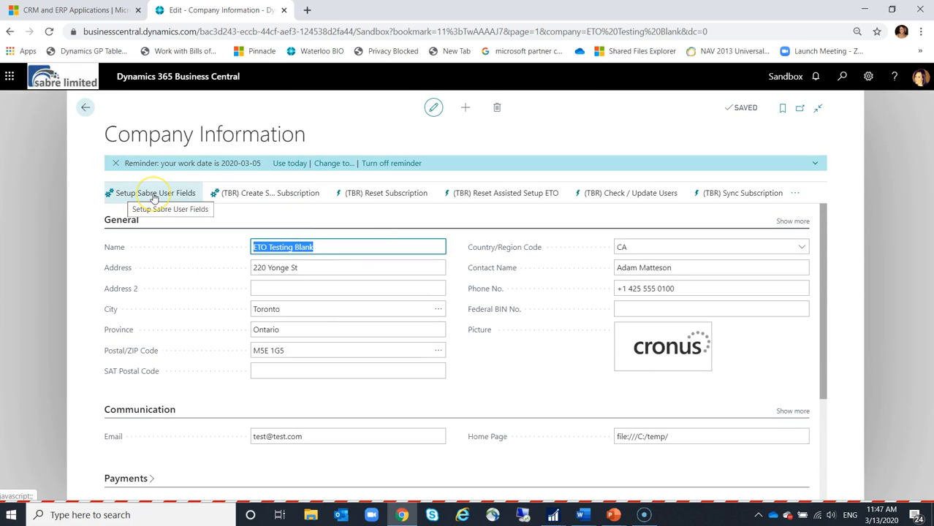
{"action": "left_click", "coordinate": [154, 194]}
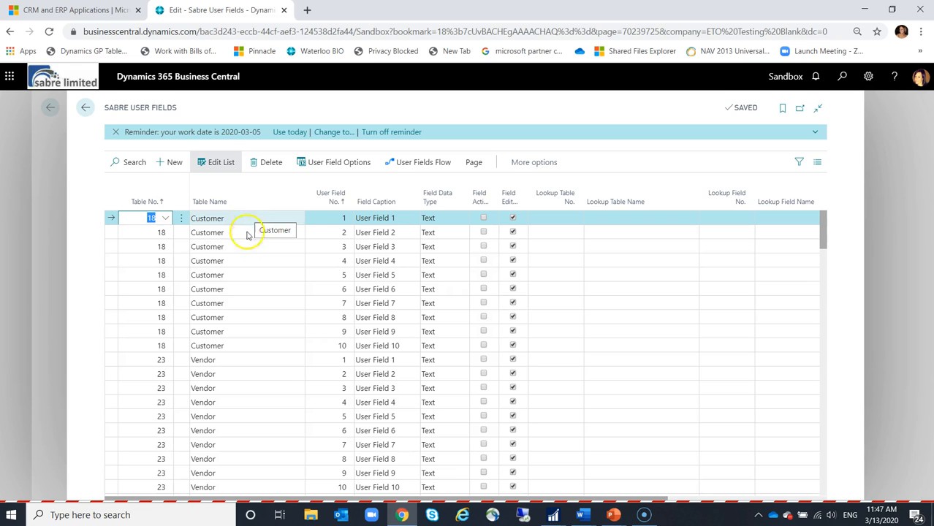
- Examine which tables offer Sabre user fields, including the user field rows of the Job table
{"action": "scroll", "coordinate": [245, 361], "scroll_direction": "down", "scroll_amount": 2}
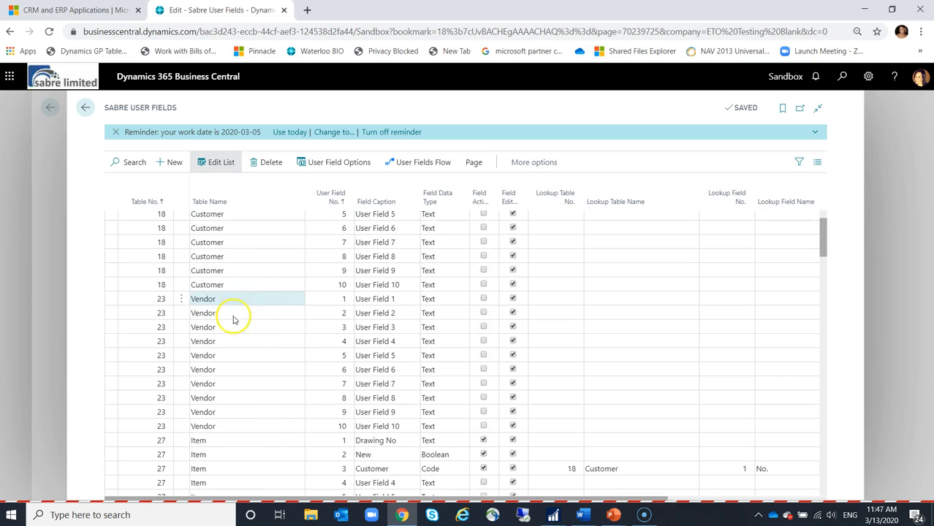
{"action": "scroll", "coordinate": [249, 373], "scroll_direction": "down", "scroll_amount": 2}
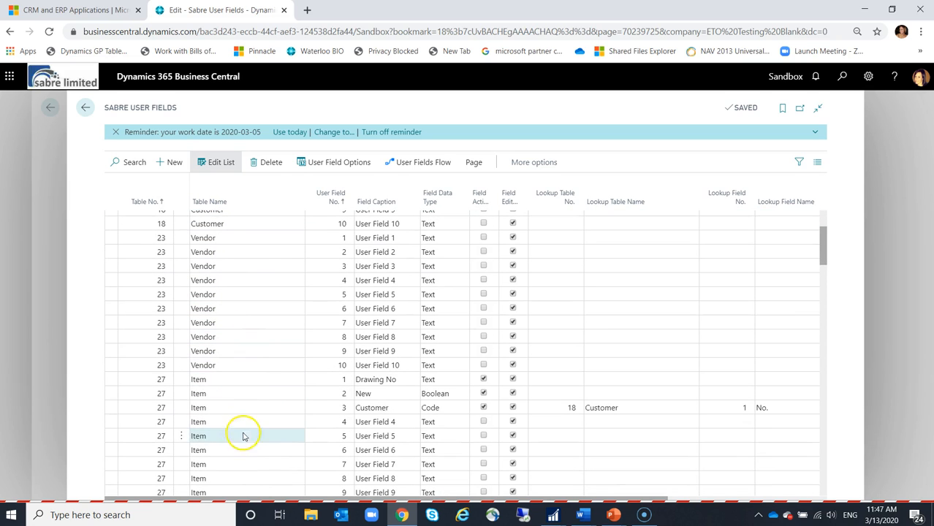
{"action": "scroll", "coordinate": [250, 424], "scroll_direction": "down", "scroll_amount": 4}
{"action": "scroll", "coordinate": [251, 424], "scroll_direction": "down", "scroll_amount": 12}
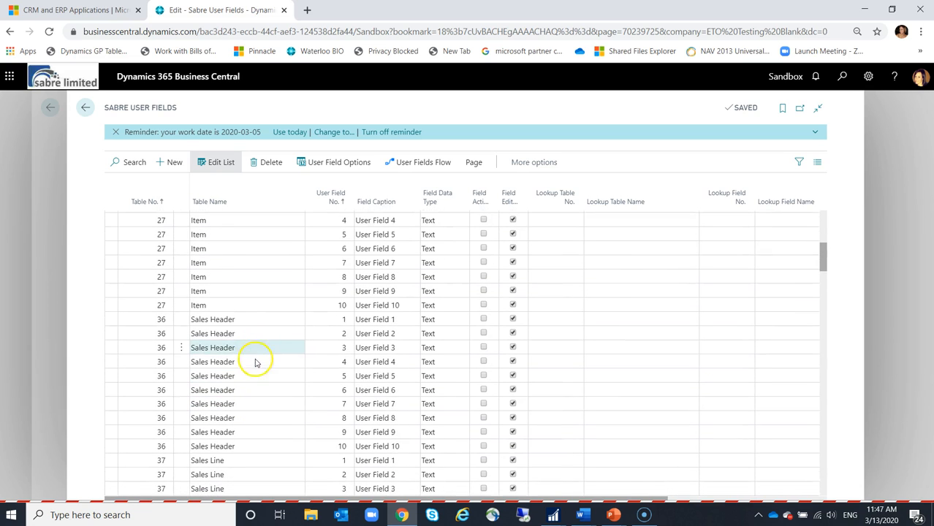
{"action": "scroll", "coordinate": [271, 344], "scroll_direction": "down", "scroll_amount": 10}
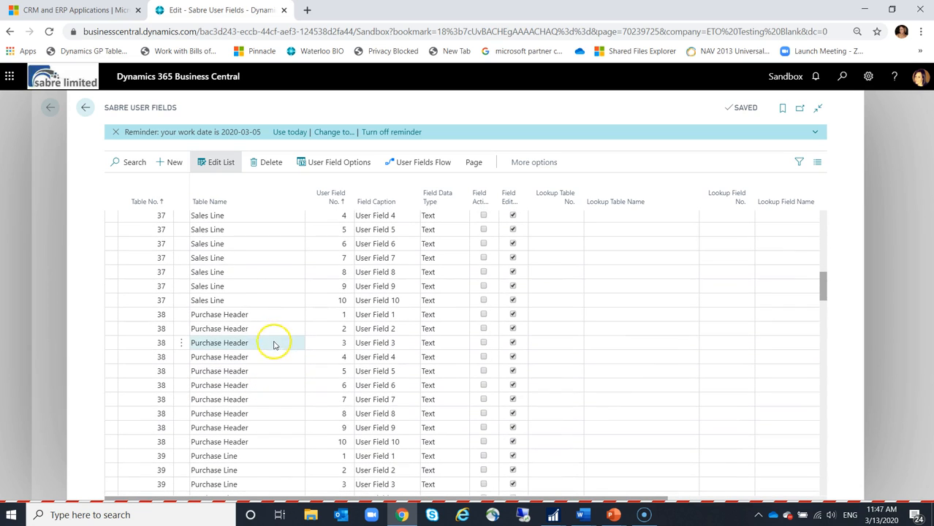
{"action": "scroll", "coordinate": [264, 375], "scroll_direction": "down", "scroll_amount": 4}
{"action": "scroll", "coordinate": [265, 385], "scroll_direction": "down", "scroll_amount": 4}
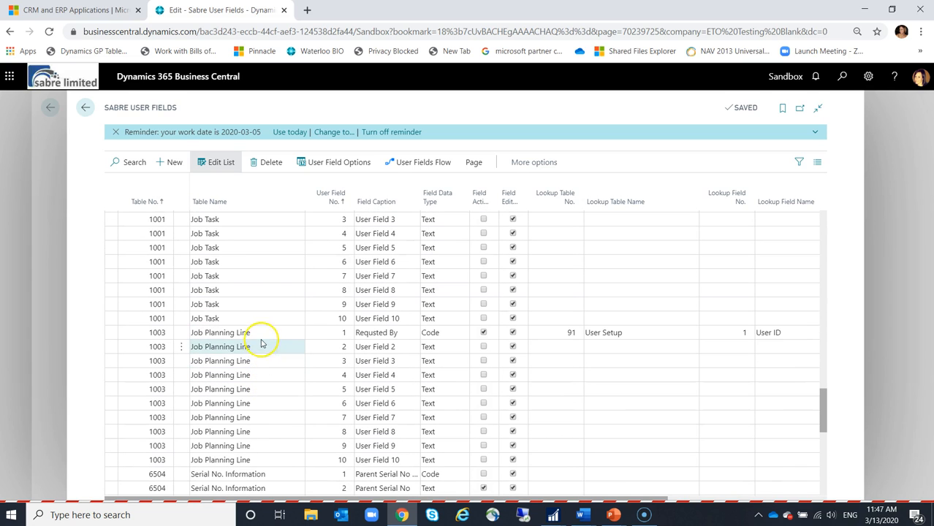
{"action": "scroll", "coordinate": [260, 409], "scroll_direction": "down", "scroll_amount": 12}
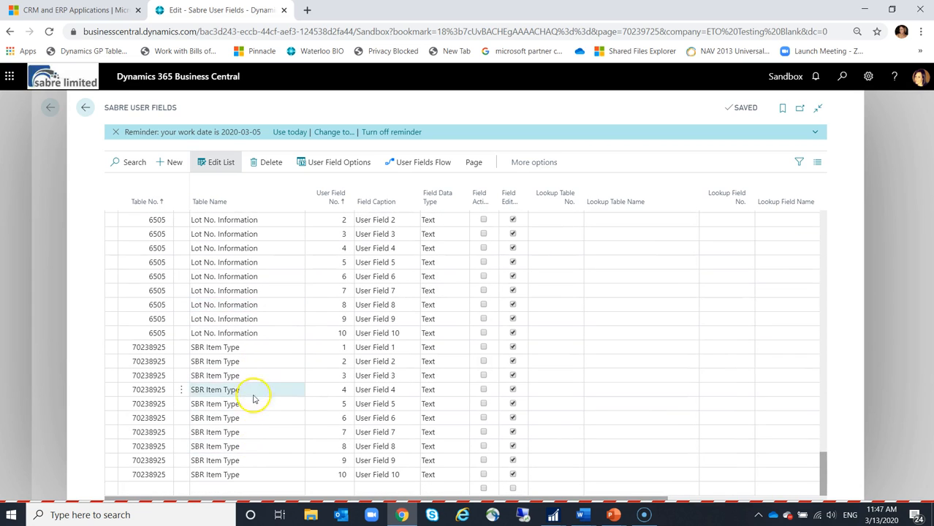
{"action": "scroll", "coordinate": [255, 398], "scroll_direction": "up", "scroll_amount": 12}
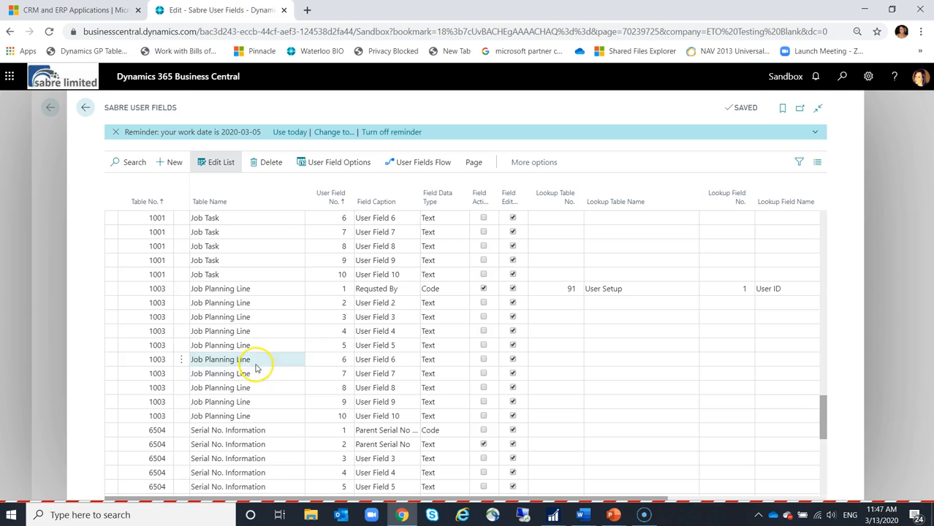
{"action": "scroll", "coordinate": [272, 357], "scroll_direction": "up", "scroll_amount": 3}
{"action": "scroll", "coordinate": [273, 357], "scroll_direction": "up", "scroll_amount": 6}
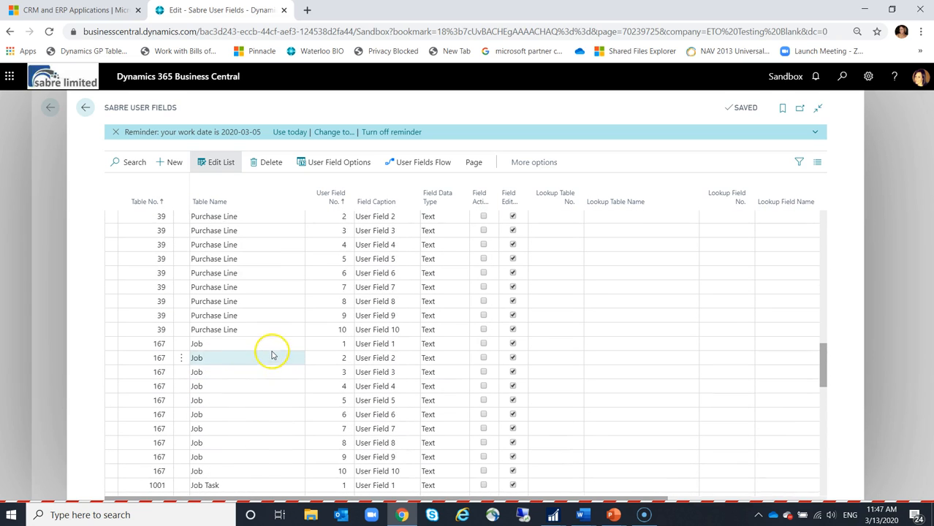
{"action": "scroll", "coordinate": [271, 351], "scroll_direction": "down", "scroll_amount": 1}
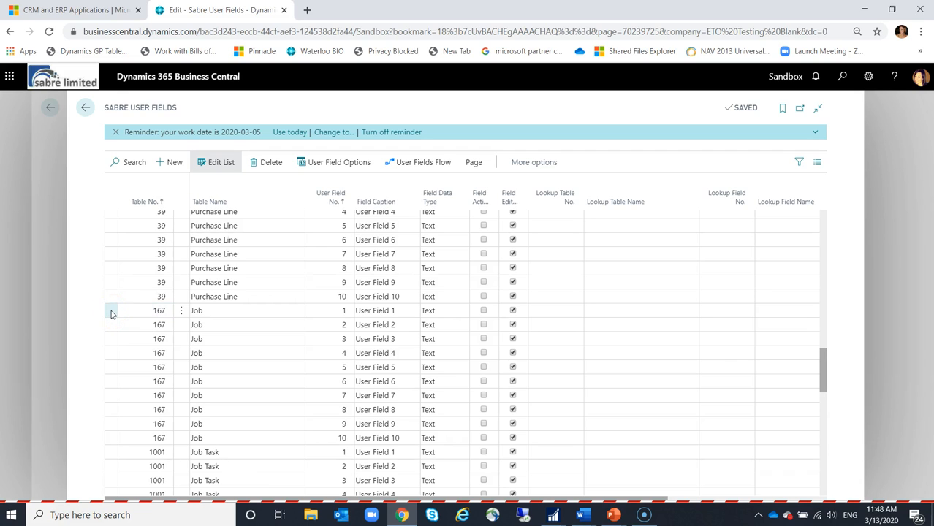
{"action": "left_click", "coordinate": [209, 313]}
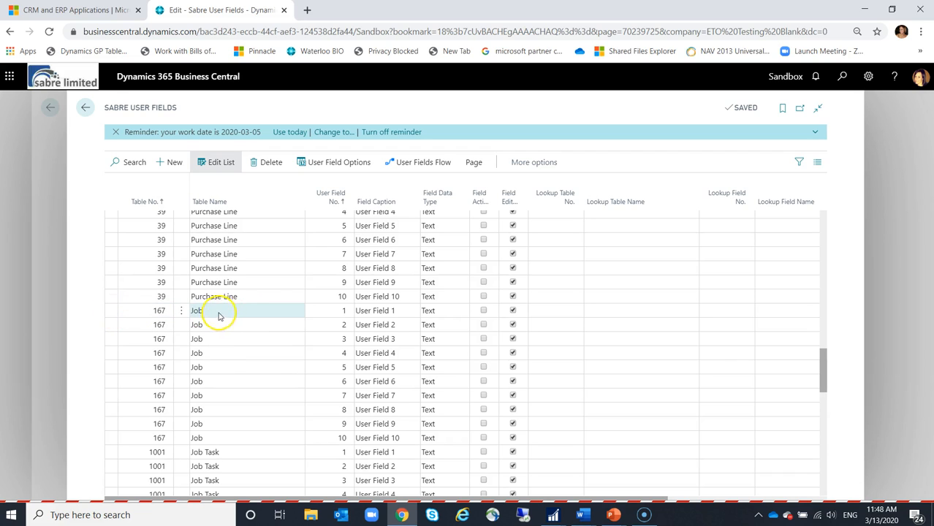
{"action": "left_click", "coordinate": [333, 313]}
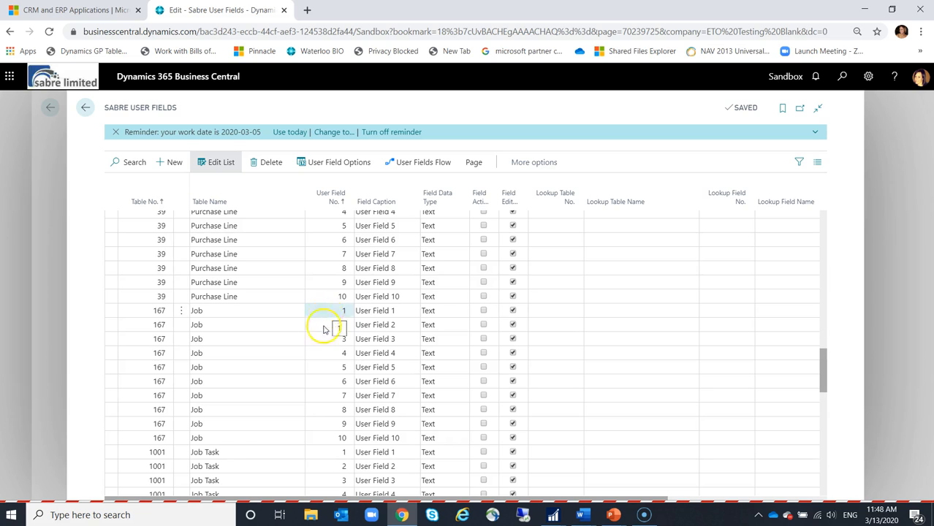
{"action": "left_click", "coordinate": [331, 424]}
{"action": "left_click", "coordinate": [324, 327]}
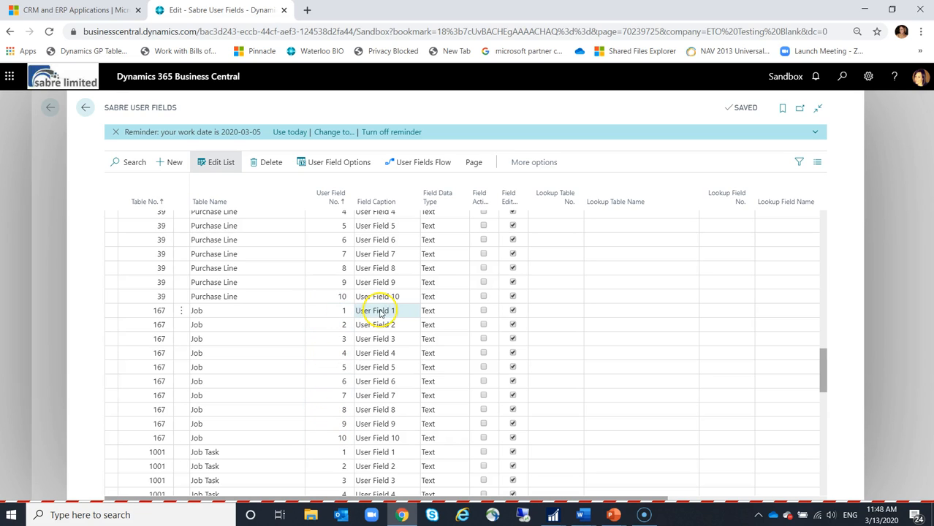
- Set up user field 1 of the Job table as an active Date field captioned Job Approval Date
{"action": "left_click", "coordinate": [215, 162]}
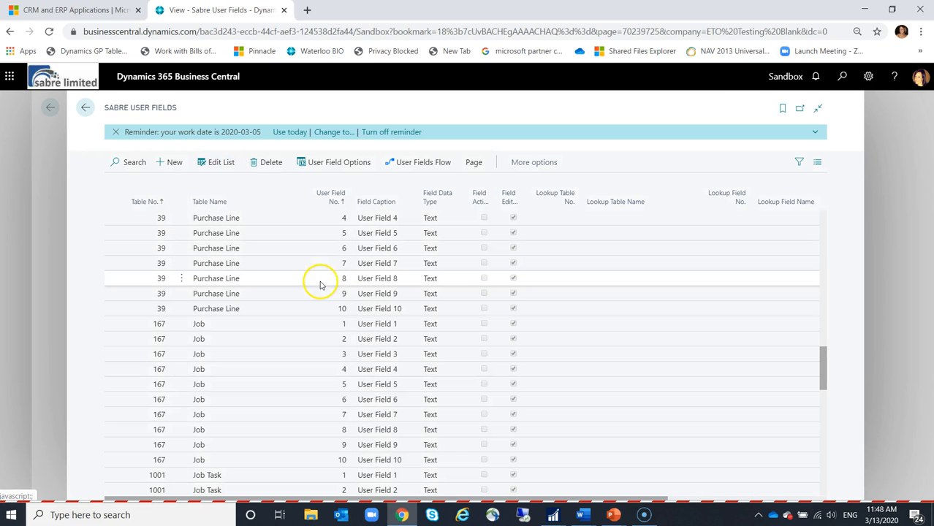
{"action": "left_click", "coordinate": [218, 163]}
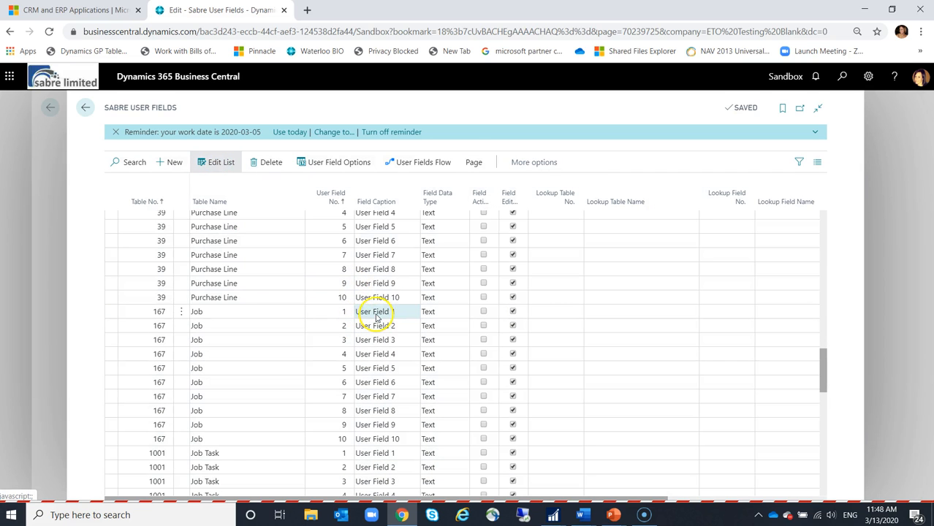
{"action": "left_click", "coordinate": [395, 311]}
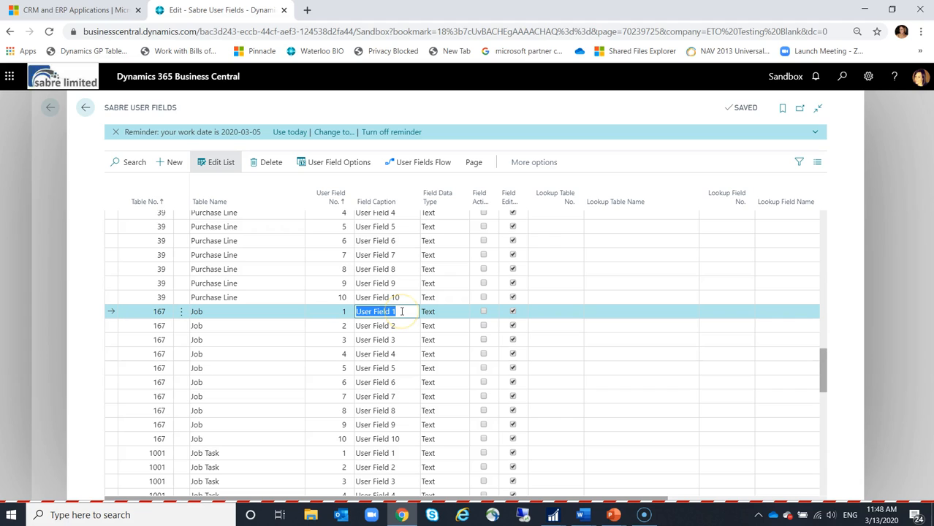
{"action": "type", "text": "Job Approval Date"}
{"action": "key", "text": "Tab"}
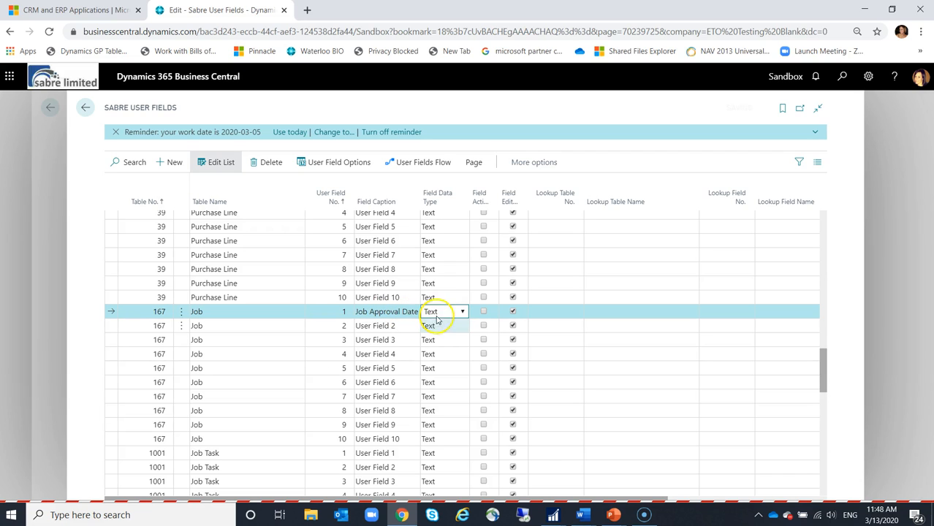
{"action": "left_click", "coordinate": [462, 312]}
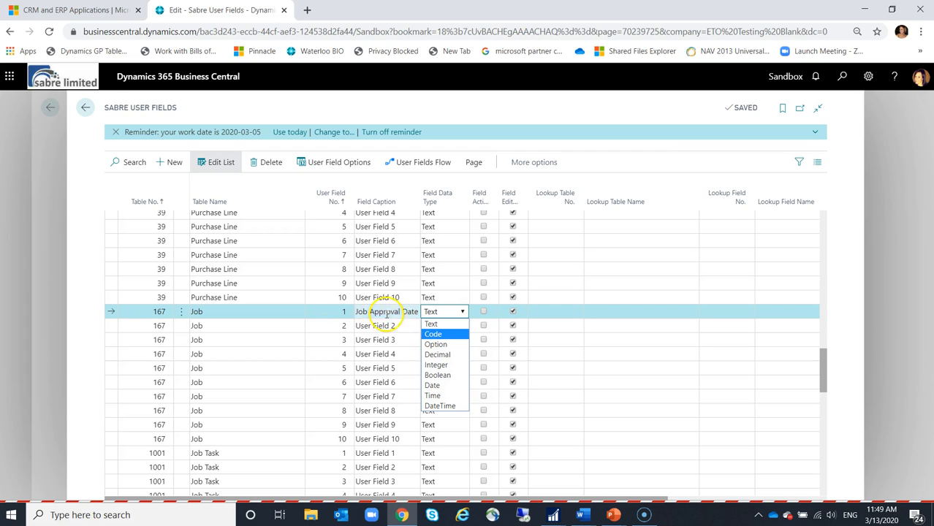
{"action": "left_click", "coordinate": [449, 388]}
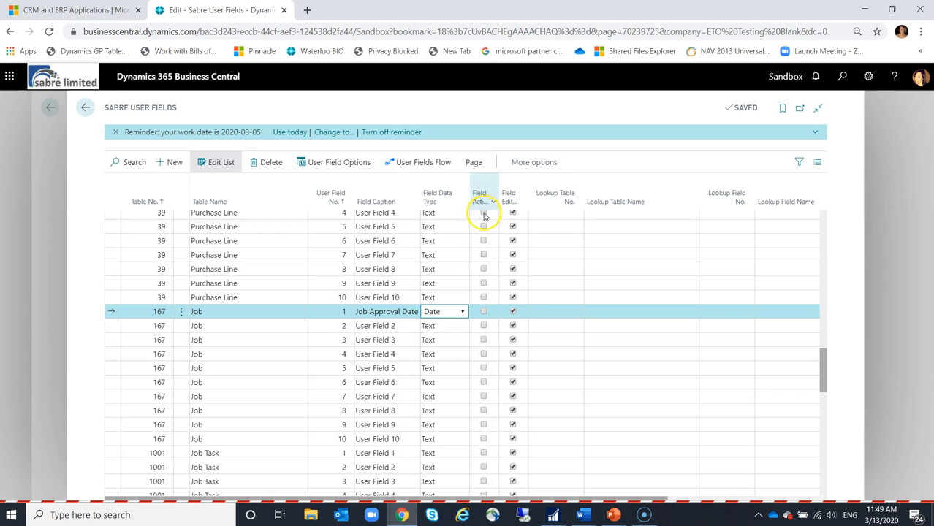
{"action": "left_click", "coordinate": [483, 312]}
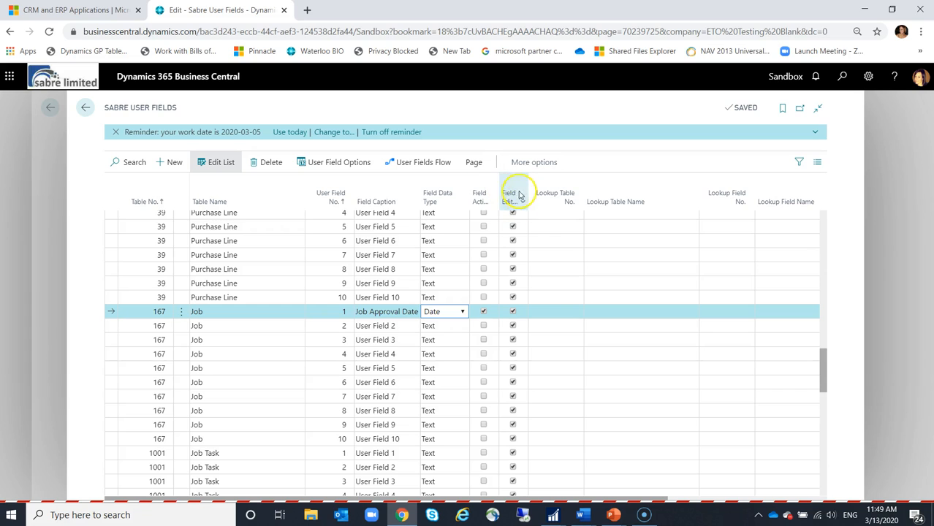
{"action": "left_click", "coordinate": [513, 313]}
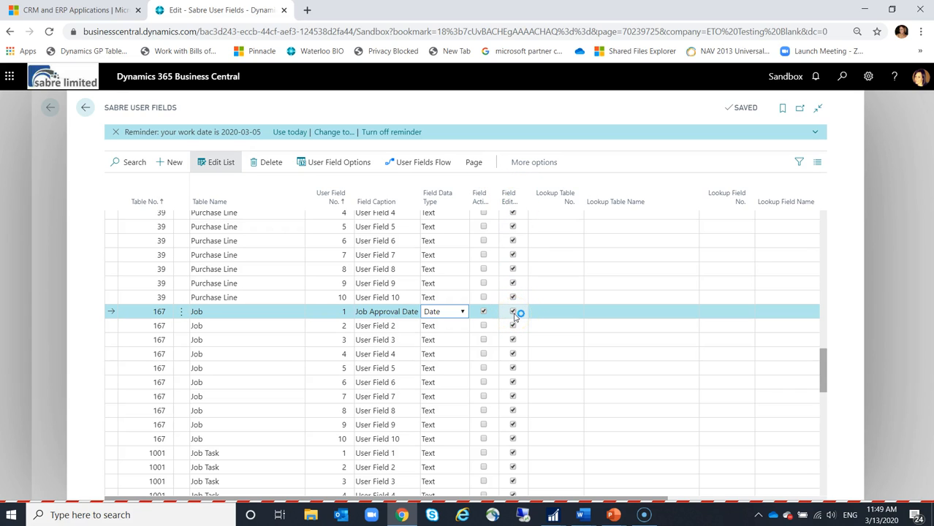
{"action": "left_click", "coordinate": [371, 327]}
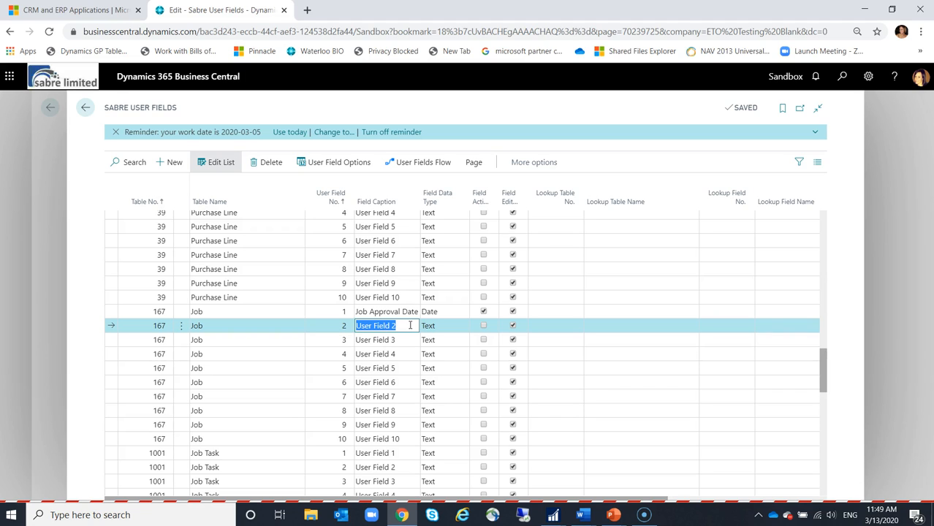
{"action": "type", "text": "New /"}
{"action": "type", "text": " Ex"}
{"action": "key", "text": "BackSpace"}
{"action": "key", "text": "BackSpace"}
{"action": "key", "text": "BackSpace"}
{"action": "key", "text": "BackSpace"}
{"action": "type", "text": "or Existing"}
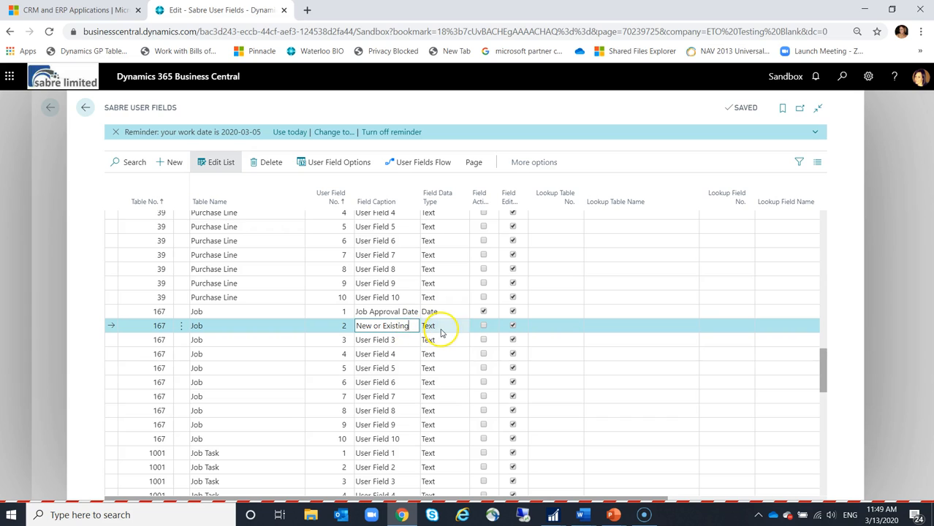
- Set up user field 2 of the Job table as an active Boolean field captioned New Customer
{"action": "left_click_drag", "start_coordinate": [415, 329], "coordinate": [302, 327]}
{"action": "type", "text": "N"}
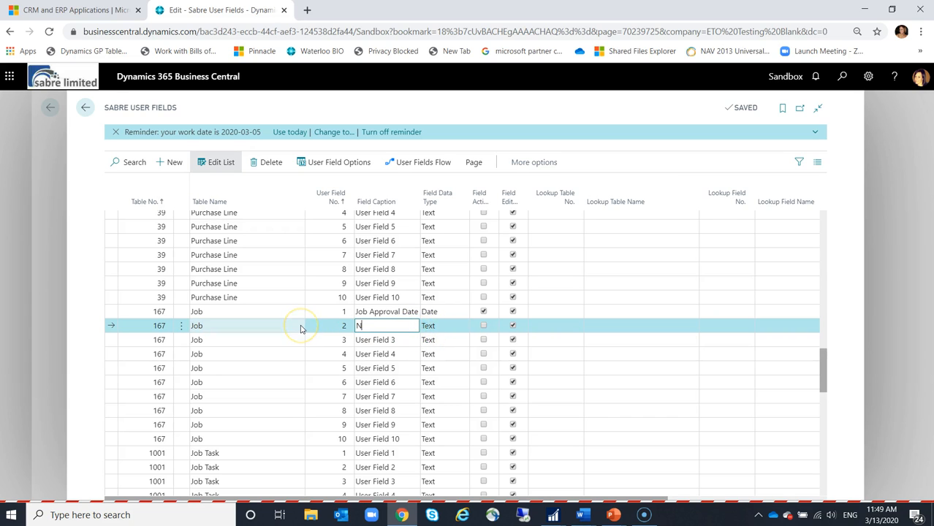
{"action": "type", "text": "ew Customer"}
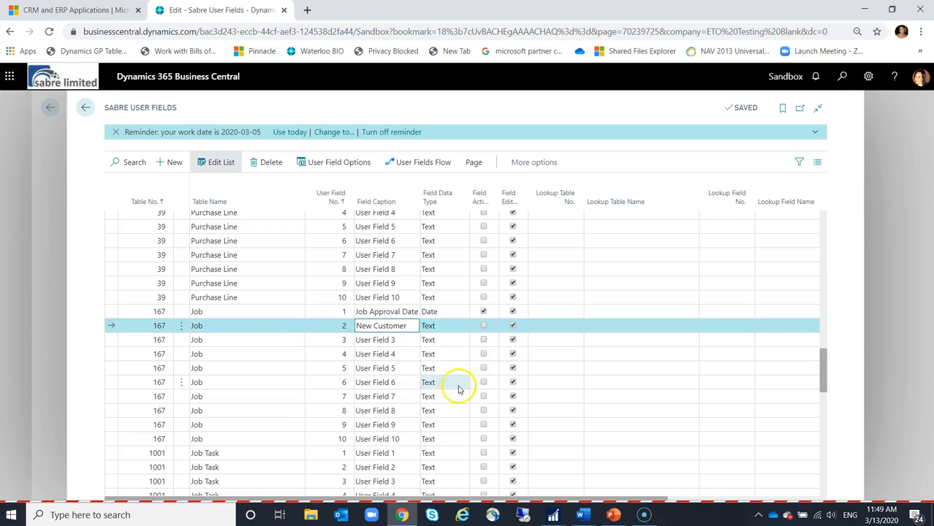
{"action": "left_click", "coordinate": [439, 327]}
{"action": "left_click", "coordinate": [444, 387]}
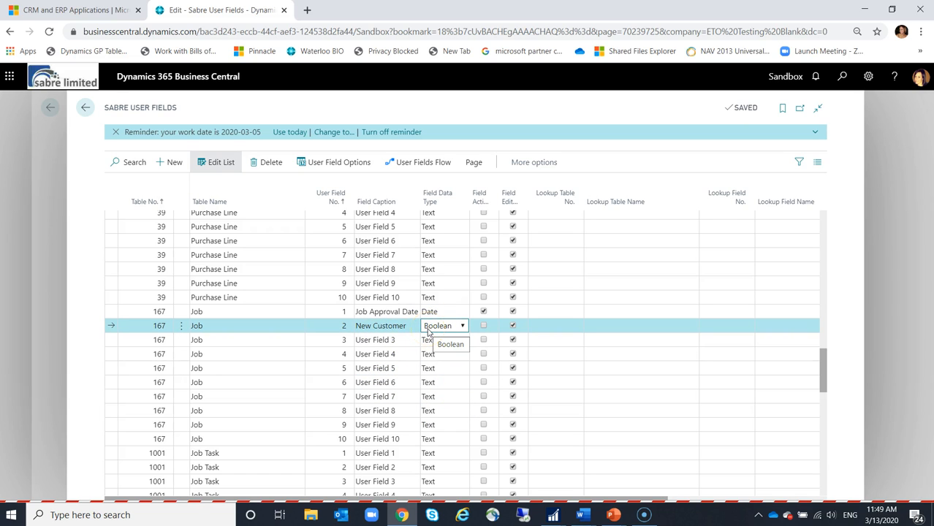
{"action": "left_click", "coordinate": [401, 342]}
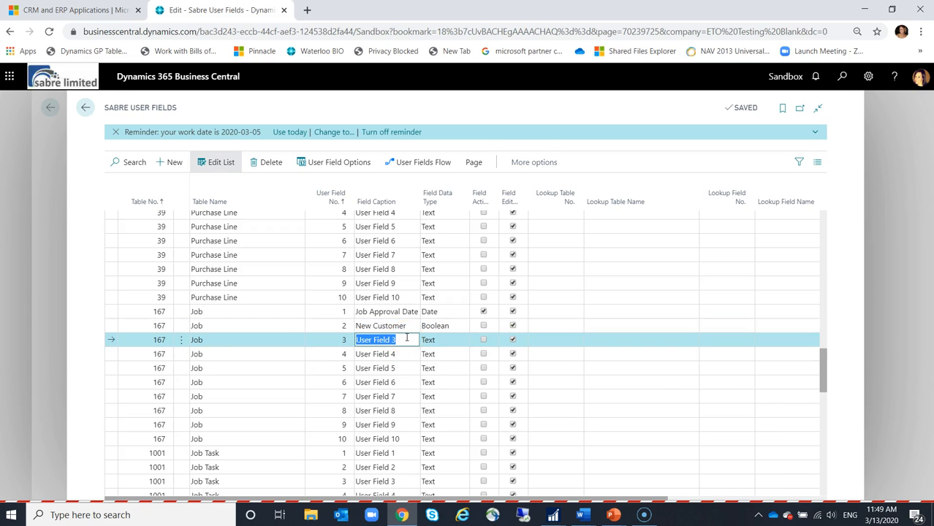
{"action": "left_click", "coordinate": [484, 326]}
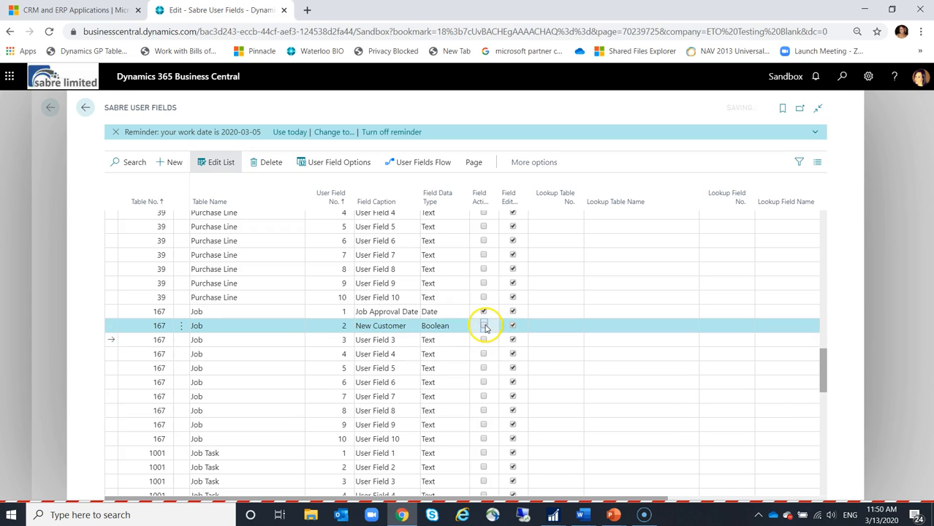
- Caption user field 3 of the Job table Order Type and set its data type to Option
{"action": "left_click", "coordinate": [407, 340]}
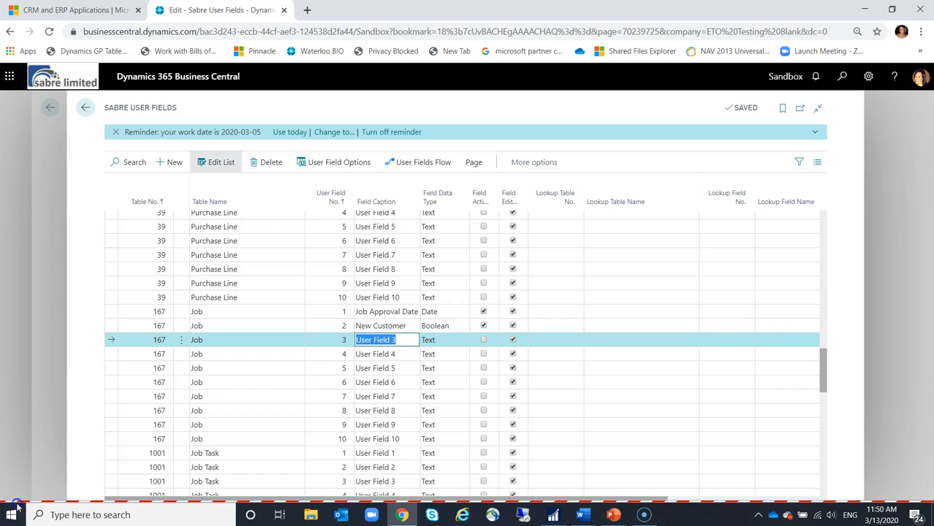
{"action": "type", "text": "O"}
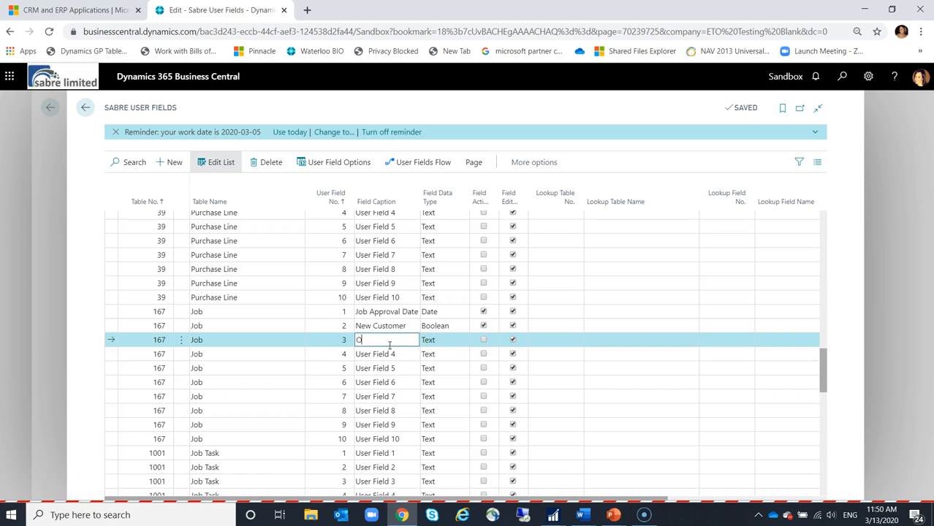
{"action": "type", "text": "rder Type"}
{"action": "left_click", "coordinate": [441, 341]}
{"action": "left_click", "coordinate": [447, 373]}
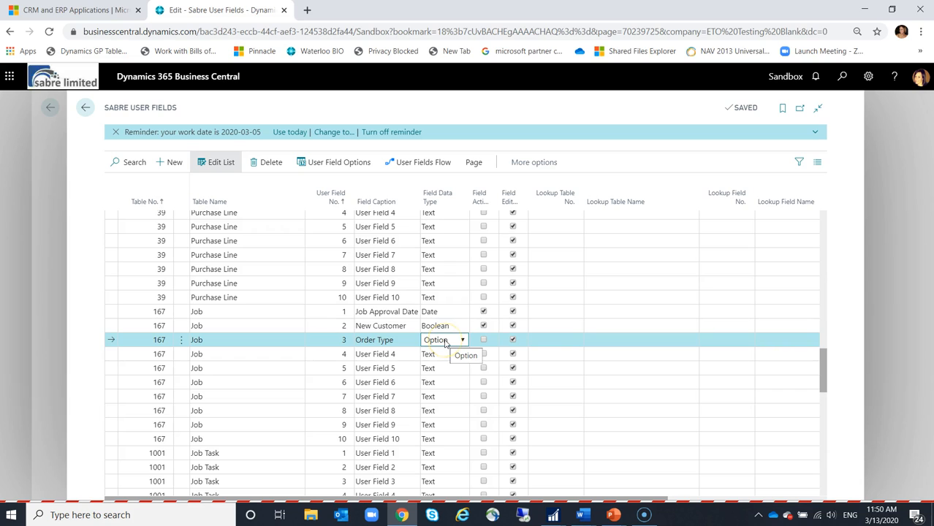
{"action": "left_click", "coordinate": [446, 343]}
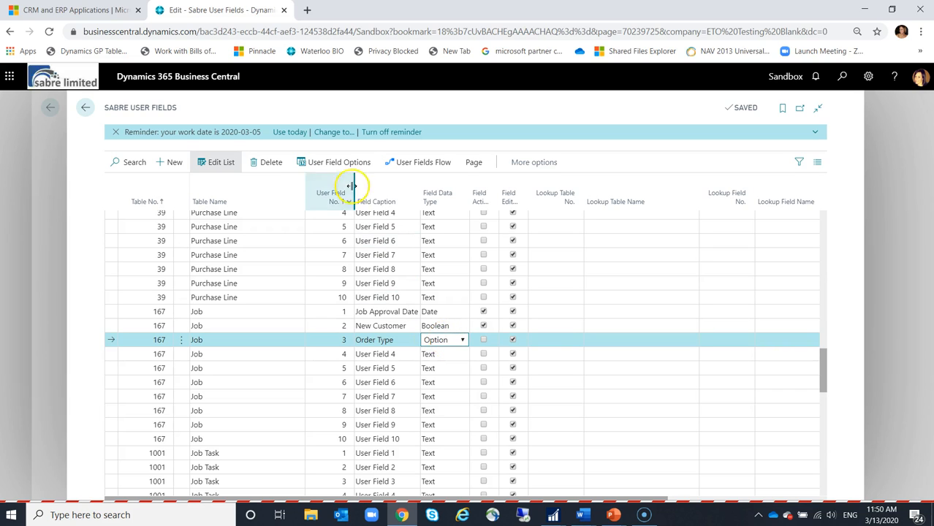
- Open the user field options for the Job table's Order Type field and add the value Residential
{"action": "left_click", "coordinate": [344, 164]}
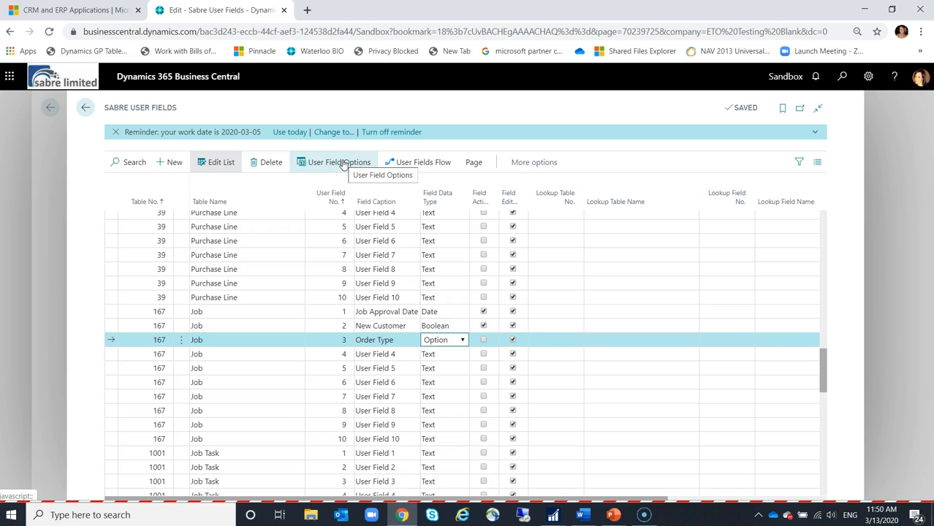
{"action": "left_click", "coordinate": [360, 163]}
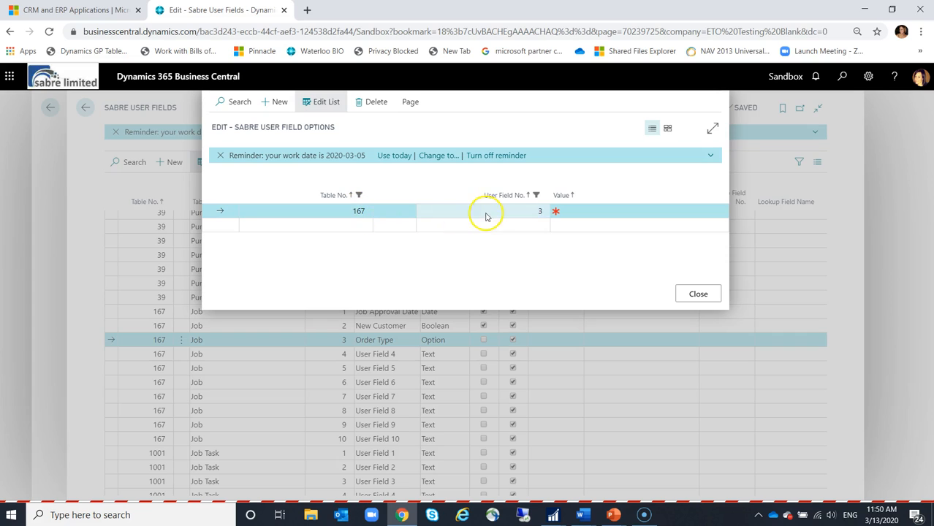
{"action": "left_click", "coordinate": [585, 214]}
{"action": "type", "text": "Reident"}
{"action": "key", "text": "BackSpace"}
{"action": "key", "text": "BackSpace"}
{"action": "key", "text": "BackSpace"}
{"action": "key", "text": "BackSpace"}
{"action": "key", "text": "BackSpace"}
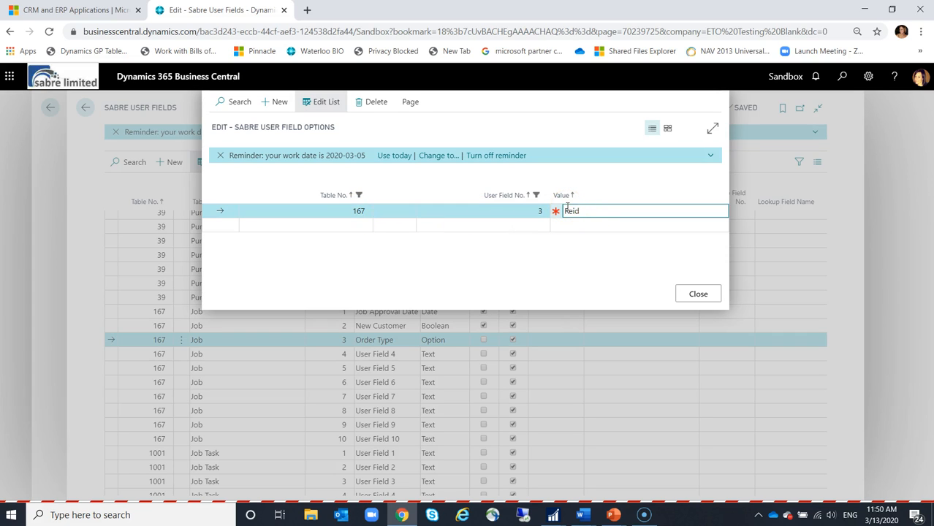
{"action": "type", "text": "sident"}
{"action": "type", "text": "ail"}
{"action": "key", "text": "BackSpace"}
{"action": "key", "text": "BackSpace"}
{"action": "key", "text": "BackSpace"}
{"action": "type", "text": "ial"}
{"action": "key", "text": "Return"}
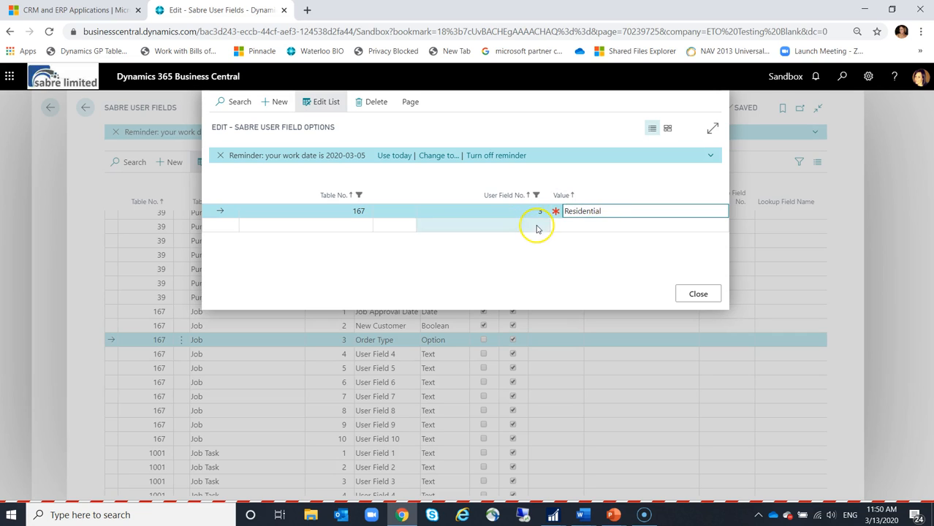
- Add Commercial to the Job table's Order Type option values and make the Order Type field active
{"action": "left_click", "coordinate": [573, 225]}
{"action": "type", "text": "Commercial"}
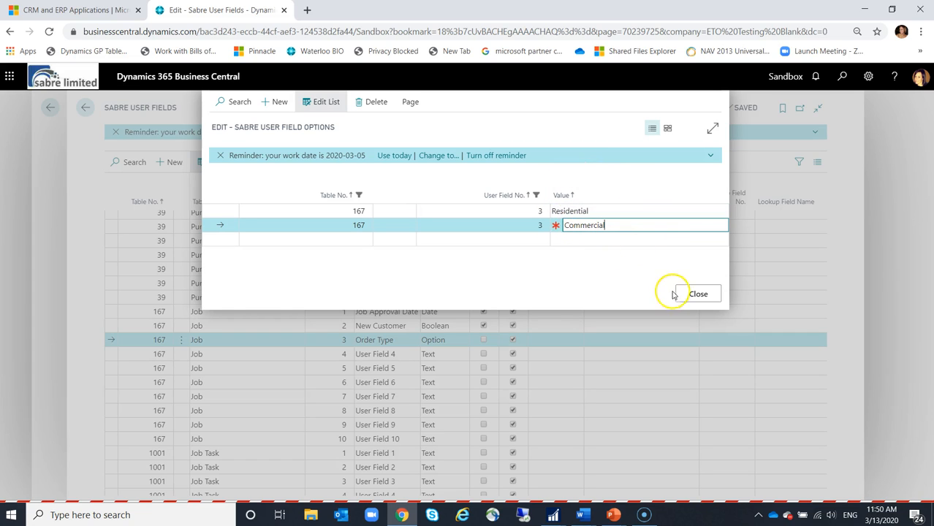
{"action": "left_click", "coordinate": [699, 294]}
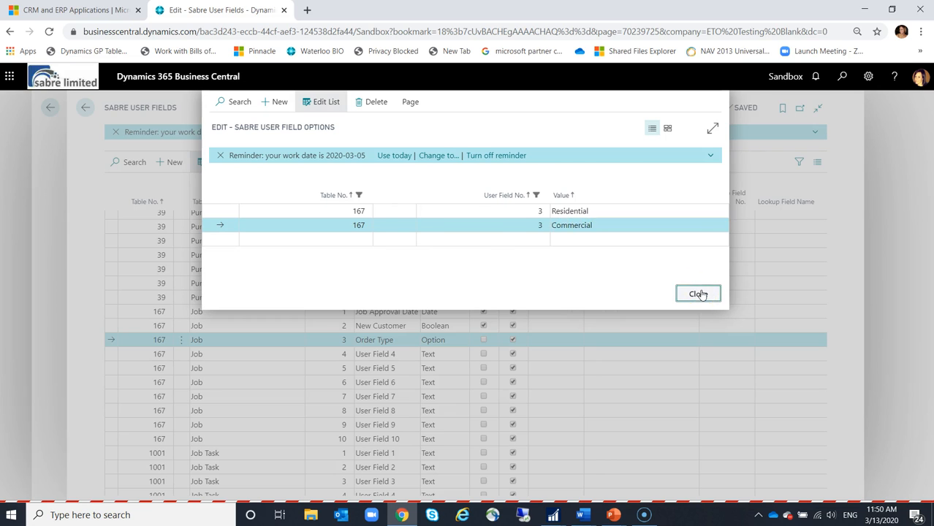
{"action": "left_click", "coordinate": [485, 341]}
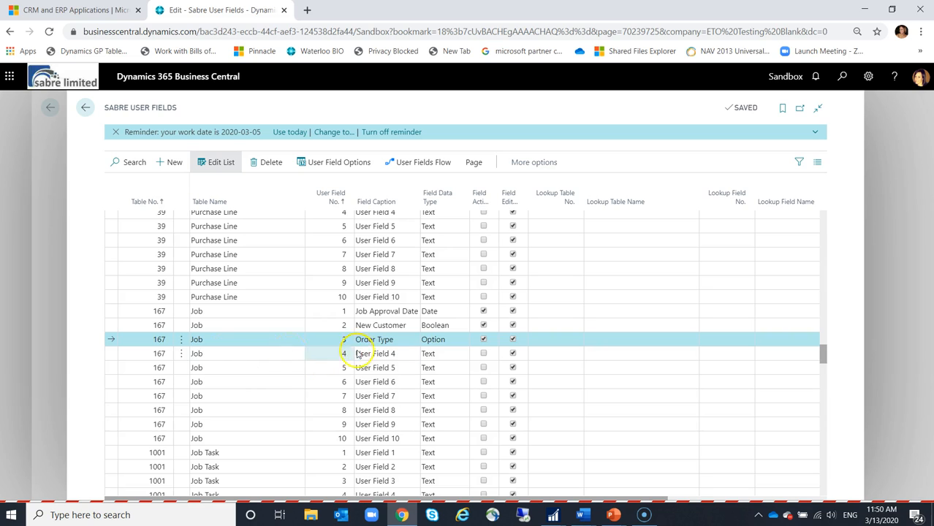
- Leave the Sabre User Fields and Company Information pages and close the current Business Central session
{"action": "left_click", "coordinate": [433, 354]}
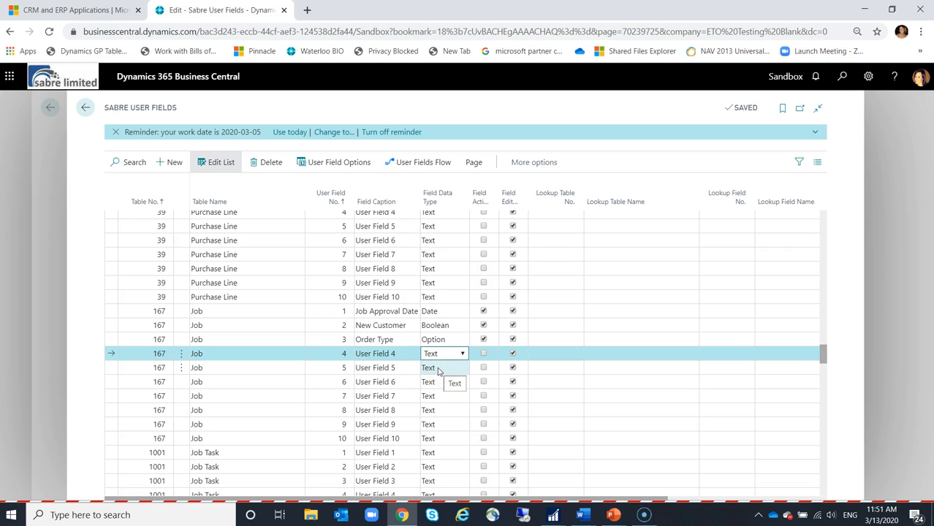
{"action": "left_click", "coordinate": [530, 110]}
{"action": "key", "text": "Escape"}
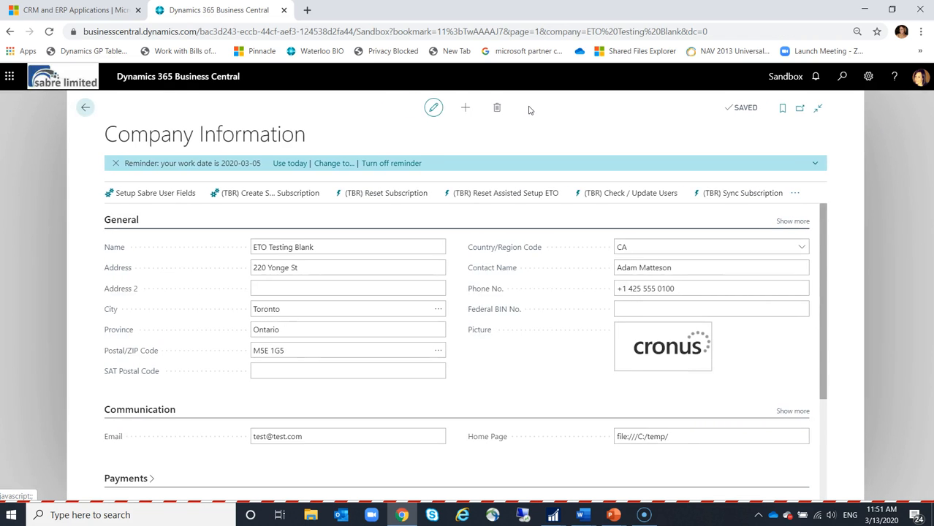
{"action": "key", "text": "Escape"}
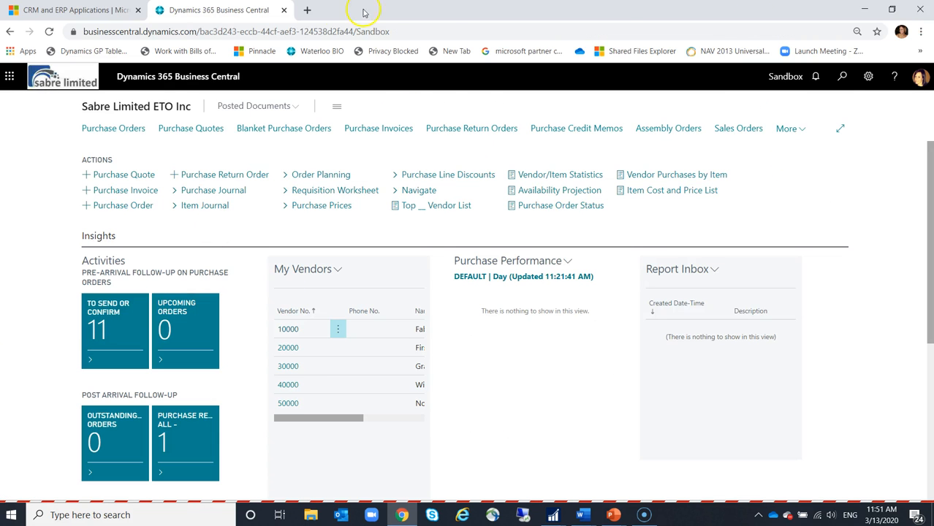
{"action": "left_click", "coordinate": [285, 11]}
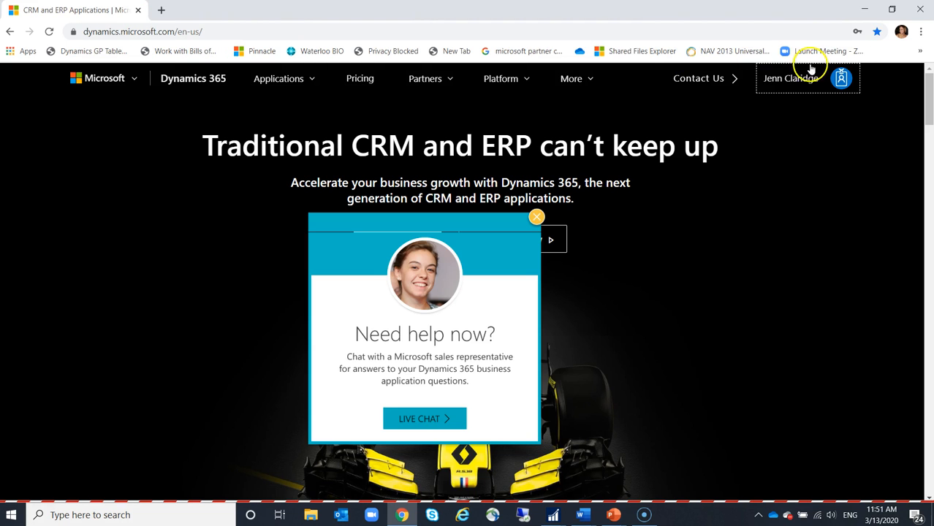
- Go to the Dynamics 365 home from the signed-in account and relaunch the Business Central Sandbox
{"action": "left_click", "coordinate": [804, 79]}
{"action": "left_click", "coordinate": [708, 160]}
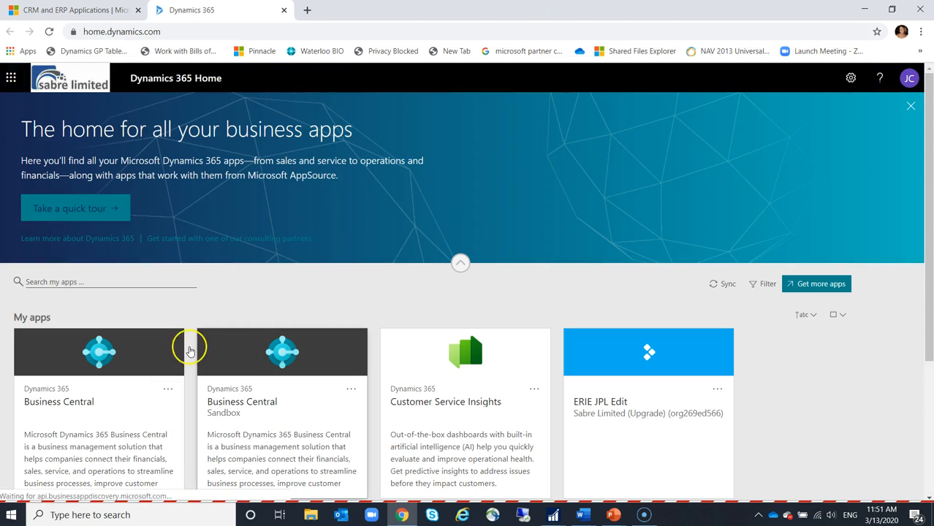
{"action": "left_click", "coordinate": [327, 418]}
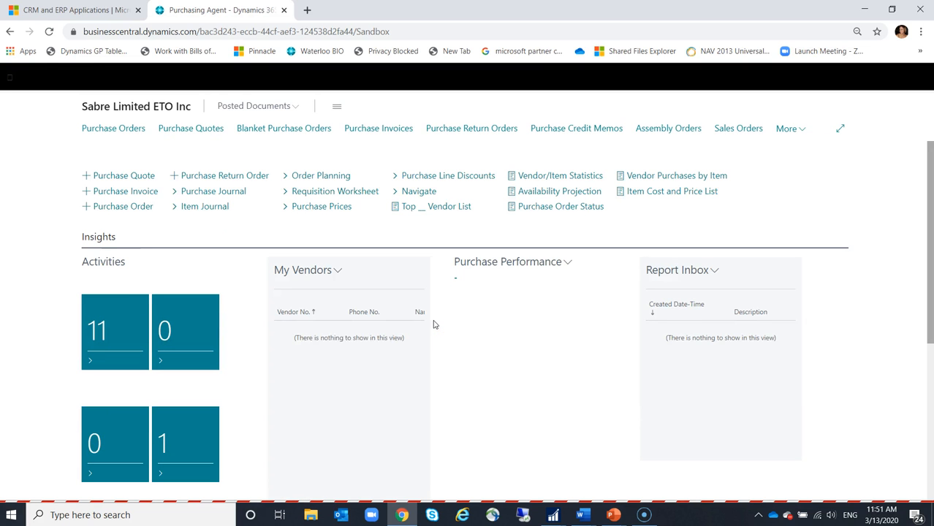
{"action": "left_click", "coordinate": [441, 323]}
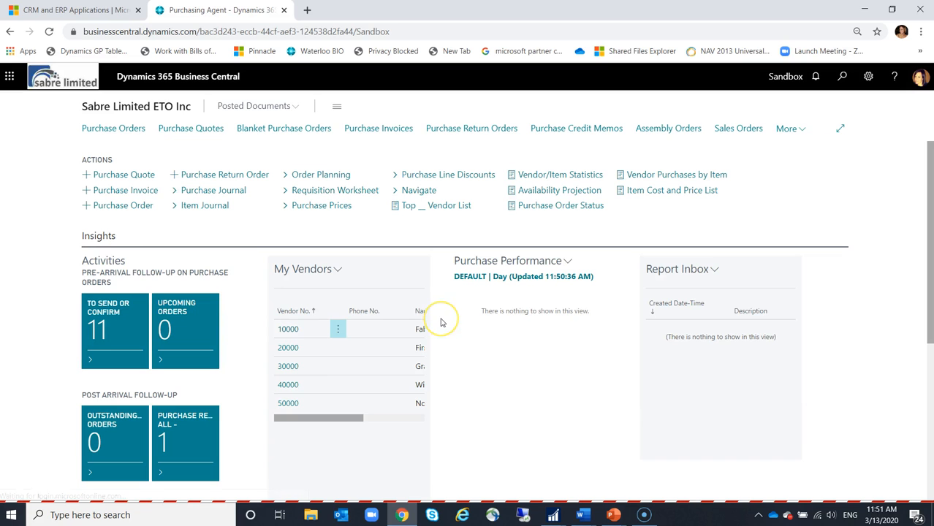
- Search for the Jobs list and open the job card of J00020
{"action": "left_click", "coordinate": [842, 78]}
{"action": "type", "text": "jo"}
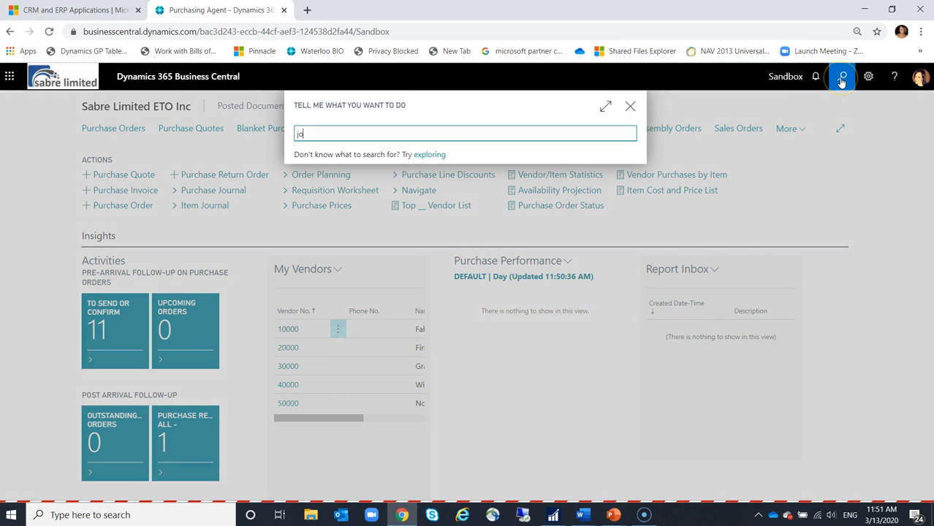
{"action": "type", "text": "b s"}
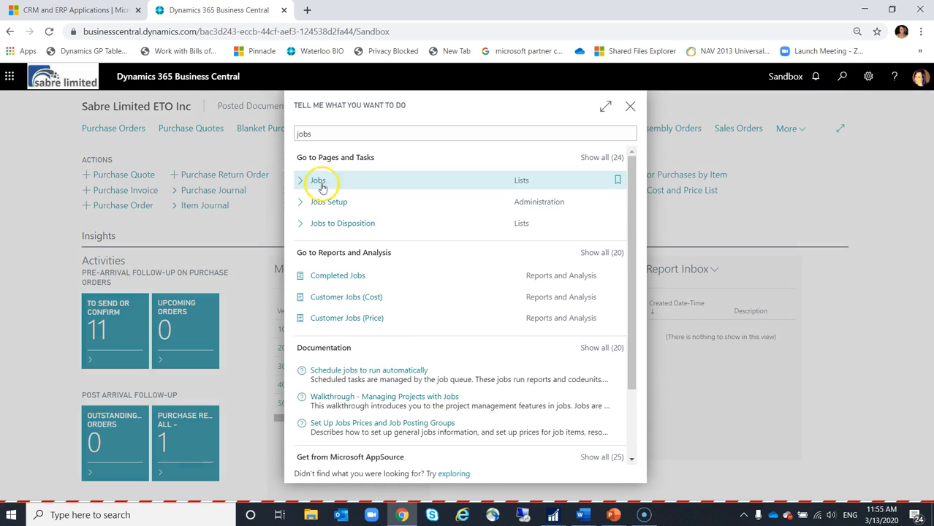
{"action": "left_click", "coordinate": [303, 180]}
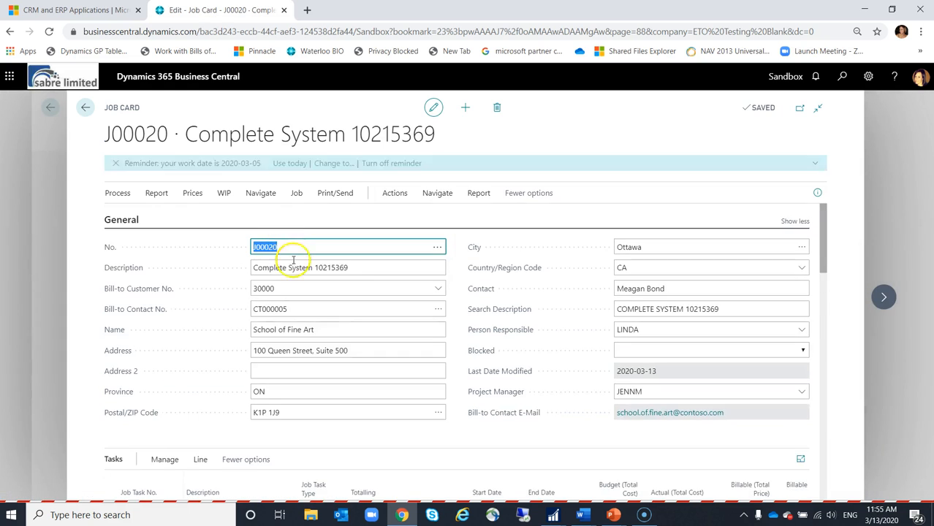
- Expand the Sabre User Fields section on the job card, just above the Sabre ETO section
{"action": "scroll", "coordinate": [315, 332], "scroll_direction": "down", "scroll_amount": 10}
{"action": "scroll", "coordinate": [325, 329], "scroll_direction": "down", "scroll_amount": 6}
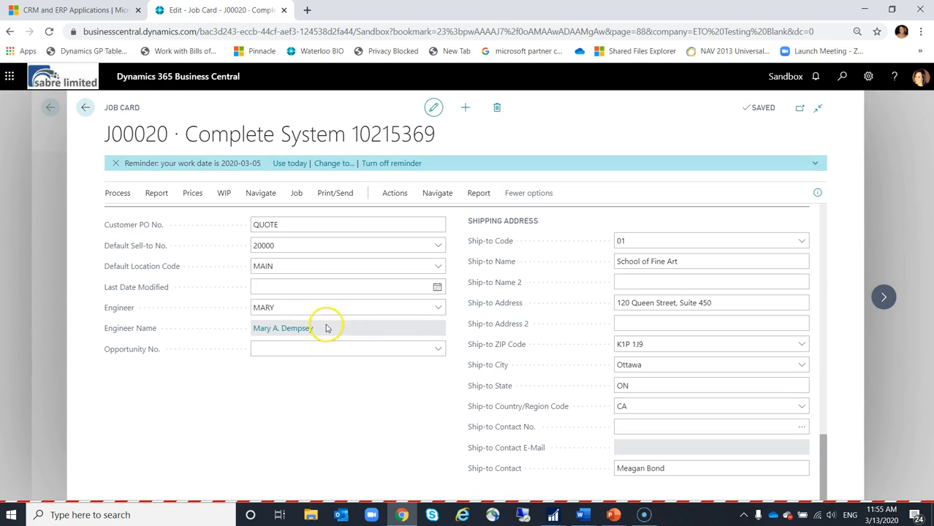
{"action": "scroll", "coordinate": [168, 256], "scroll_direction": "up", "scroll_amount": 3}
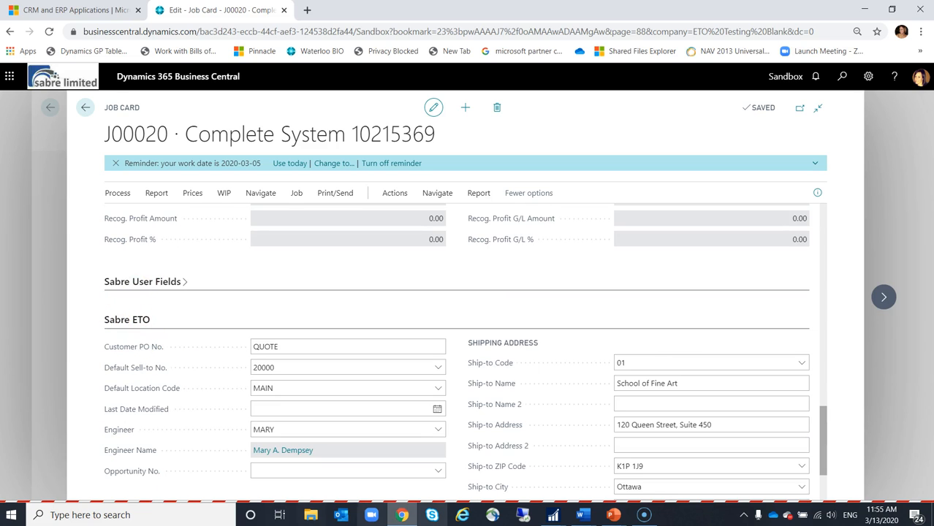
{"action": "left_click", "coordinate": [403, 388]}
{"action": "left_click", "coordinate": [376, 363]}
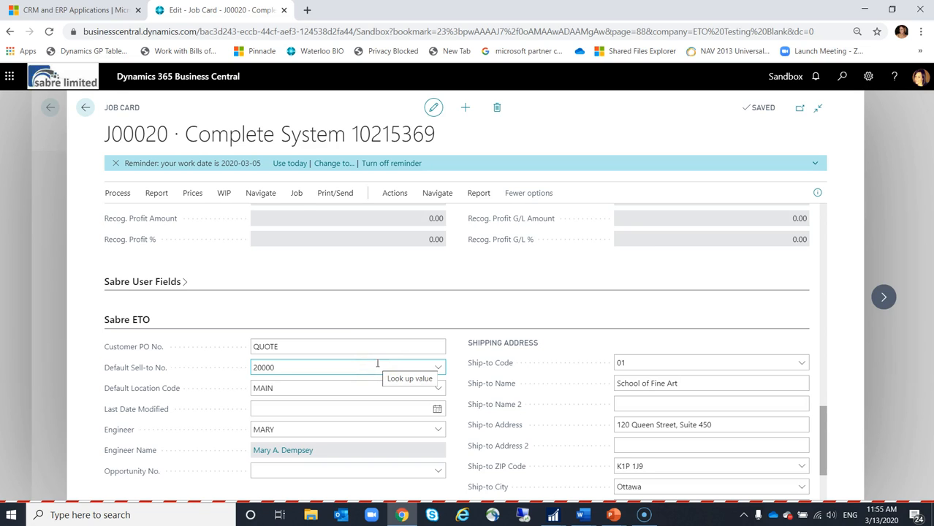
{"action": "left_click", "coordinate": [173, 283]}
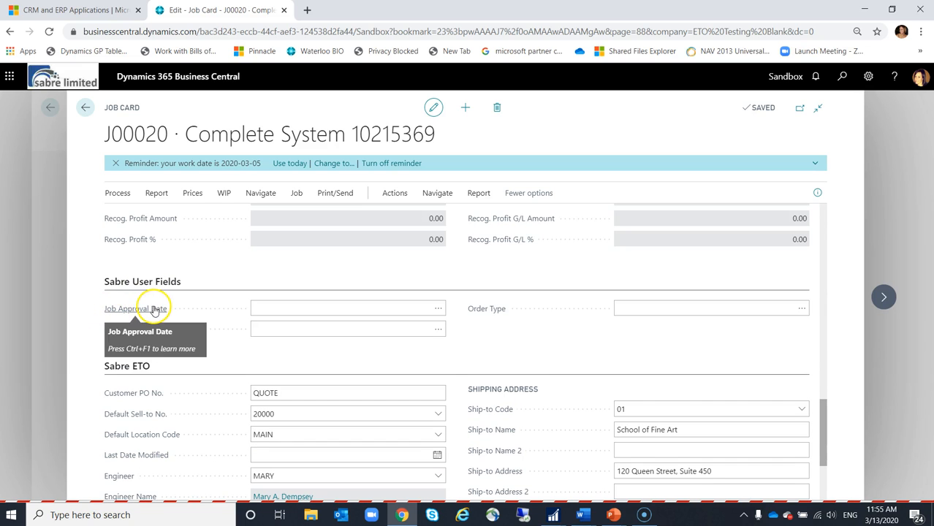
- Try to enter the text "test" as the job's Job Approval Date
{"action": "left_click", "coordinate": [438, 313]}
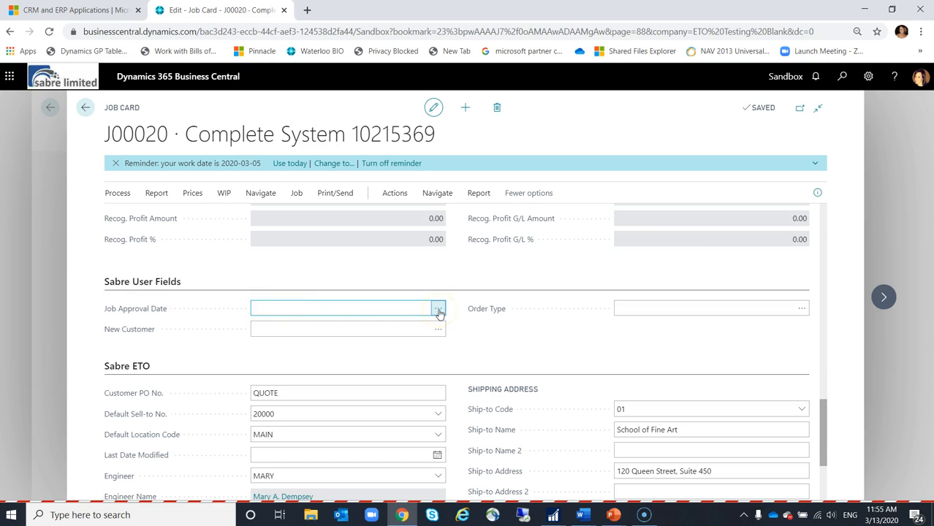
{"action": "left_click", "coordinate": [398, 310]}
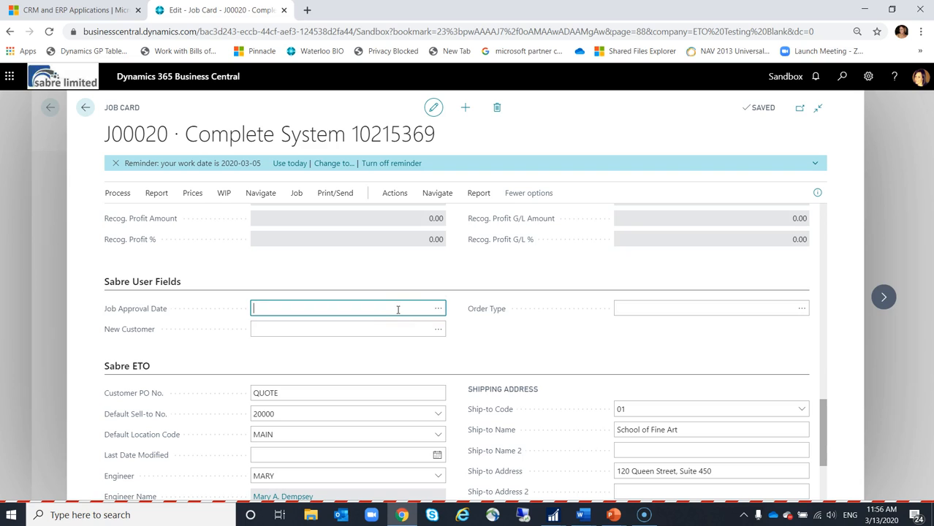
{"action": "key", "text": "Tab"}
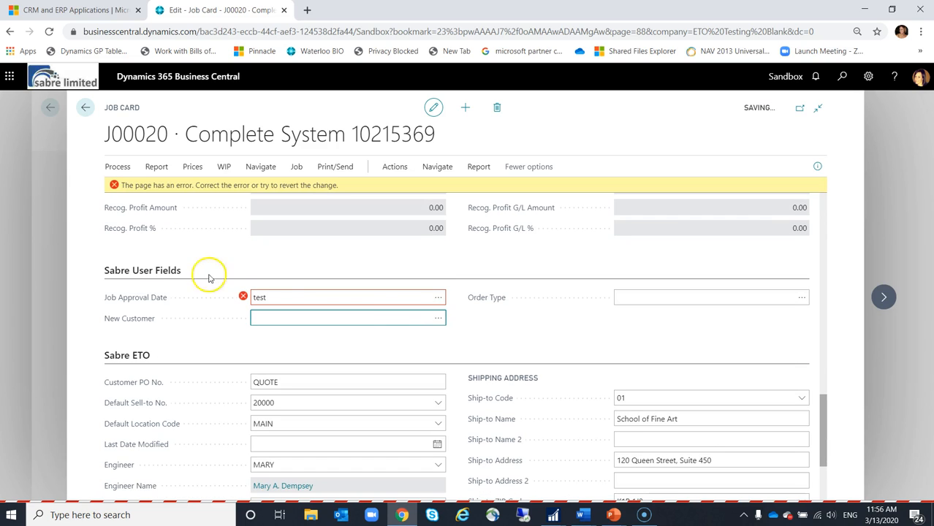
- Set the job's Job Approval Date to the current date, 20-03-13, and New Customer to Yes
{"action": "left_click", "coordinate": [259, 297]}
{"action": "type", "text": "t"}
{"action": "key", "text": "Tab"}
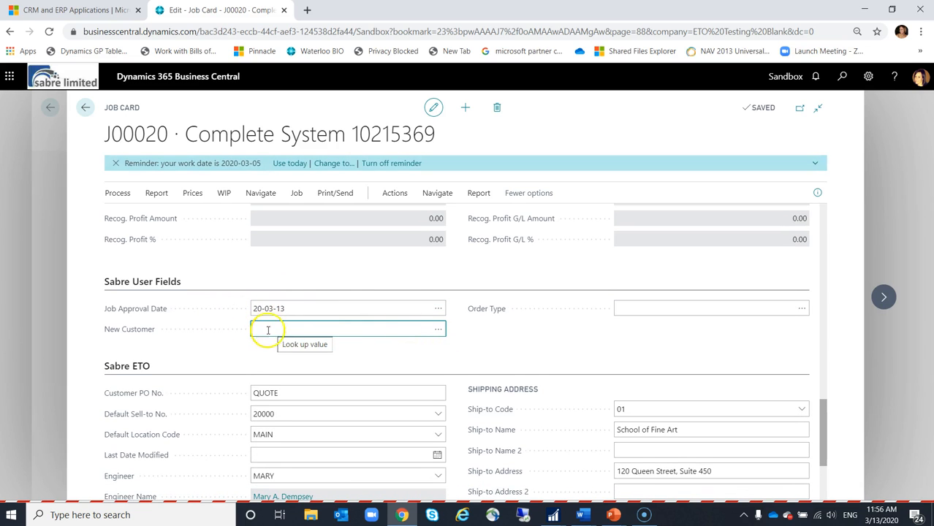
{"action": "type", "text": "y"}
{"action": "key", "text": "Tab"}
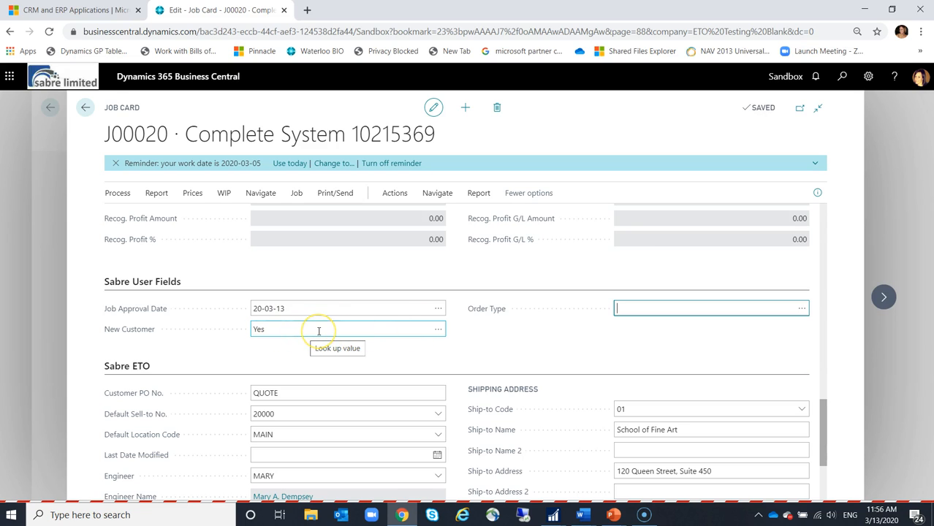
- Look up the available Order Type options for the job and choose Residential
{"action": "left_click", "coordinate": [802, 312]}
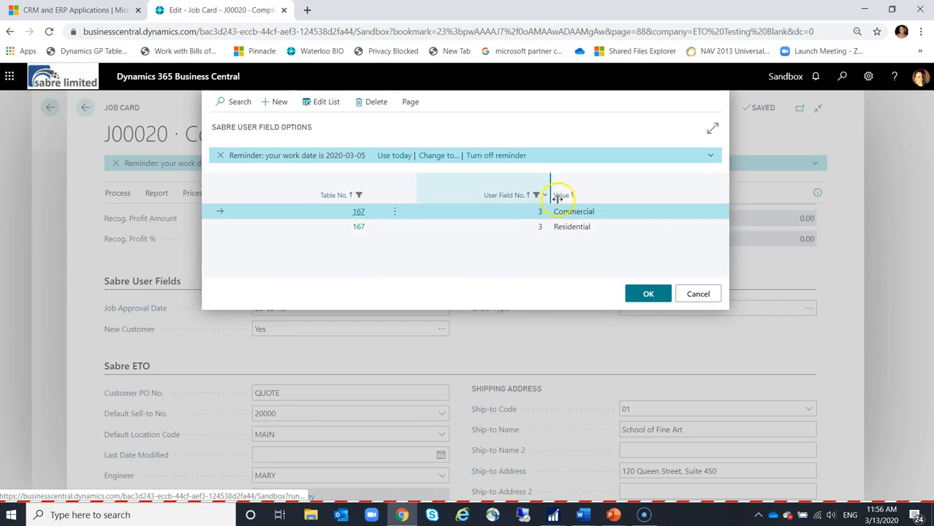
{"action": "left_click", "coordinate": [598, 228]}
{"action": "left_click", "coordinate": [646, 295]}
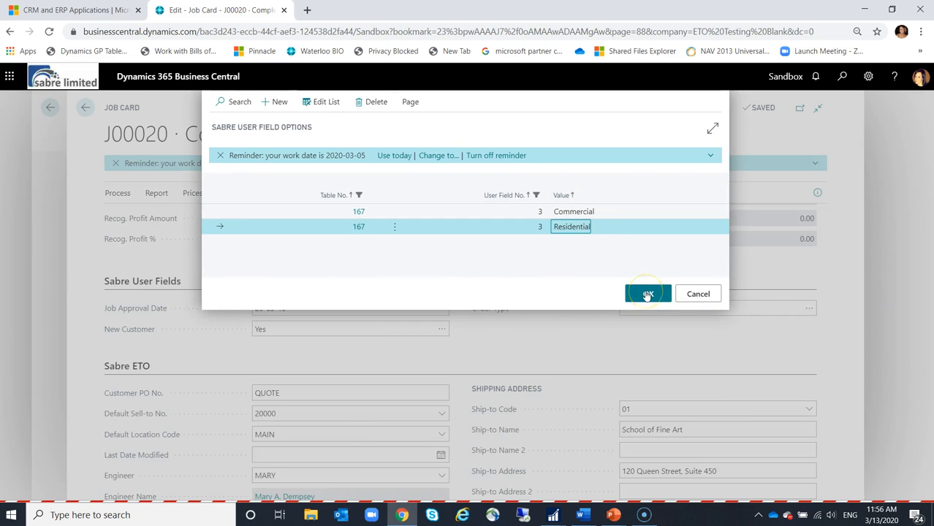